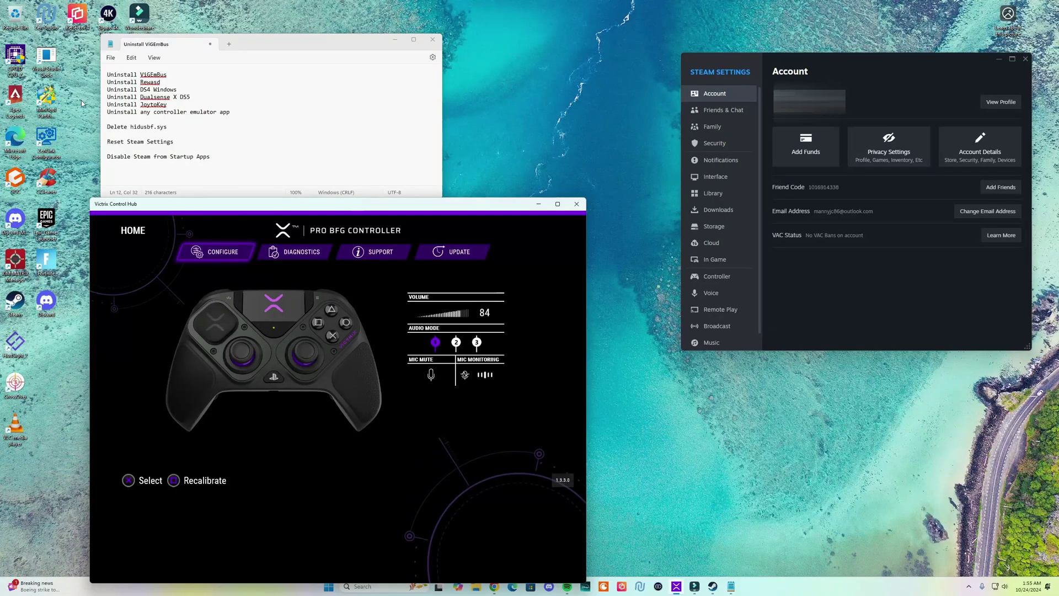
Highlight the Uninstall ViGEmBus checklist line and nudge the hub and Steam windows into place.
{"action": "triple_click", "coordinate": [106, 75]}
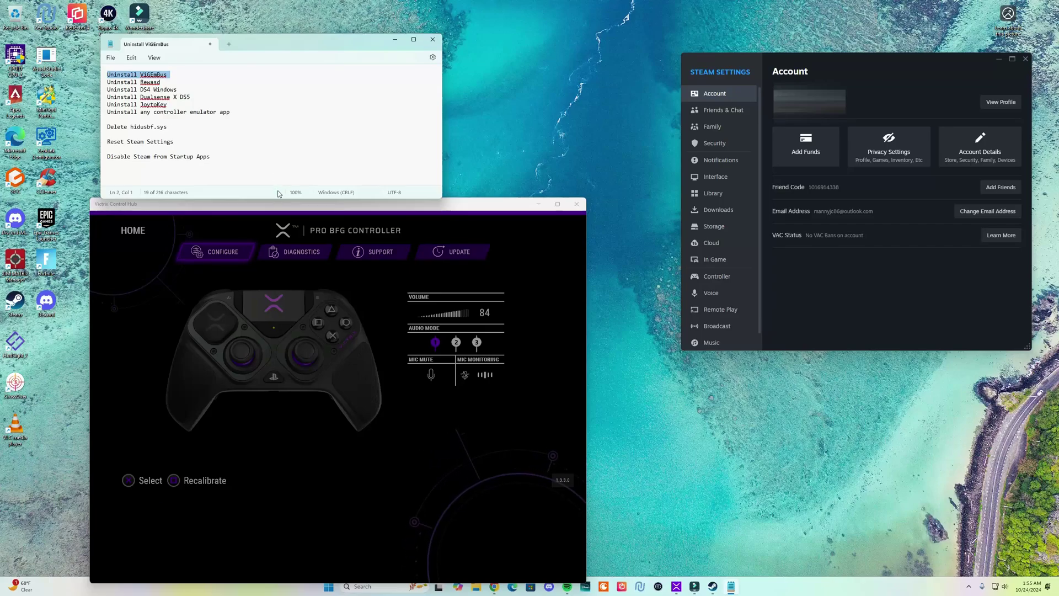
{"action": "left_click_drag", "start_coordinate": [278, 203], "coordinate": [274, 191]}
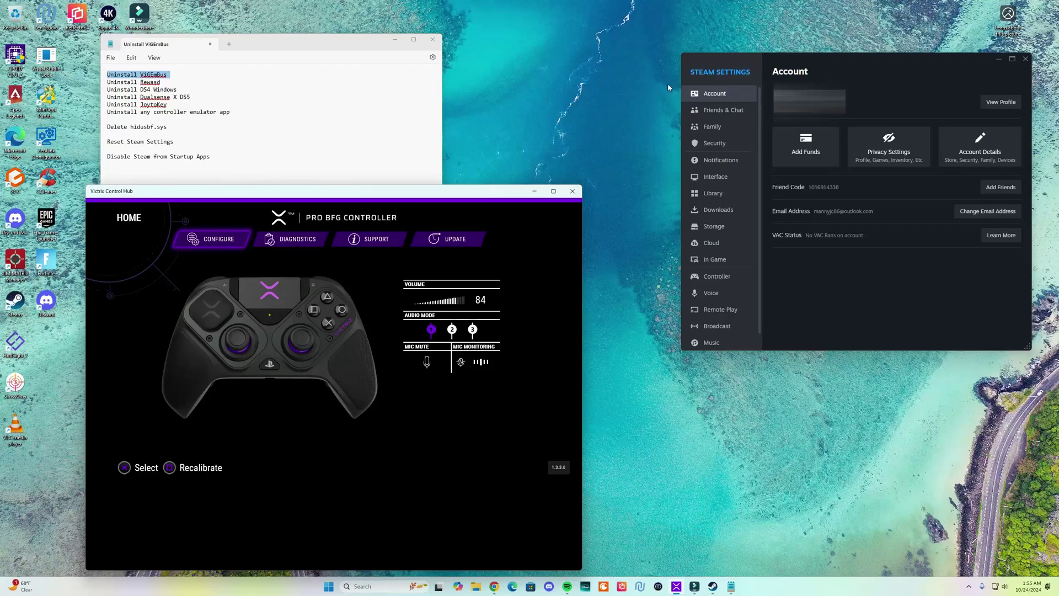
{"action": "left_click_drag", "start_coordinate": [733, 58], "coordinate": [731, 52]}
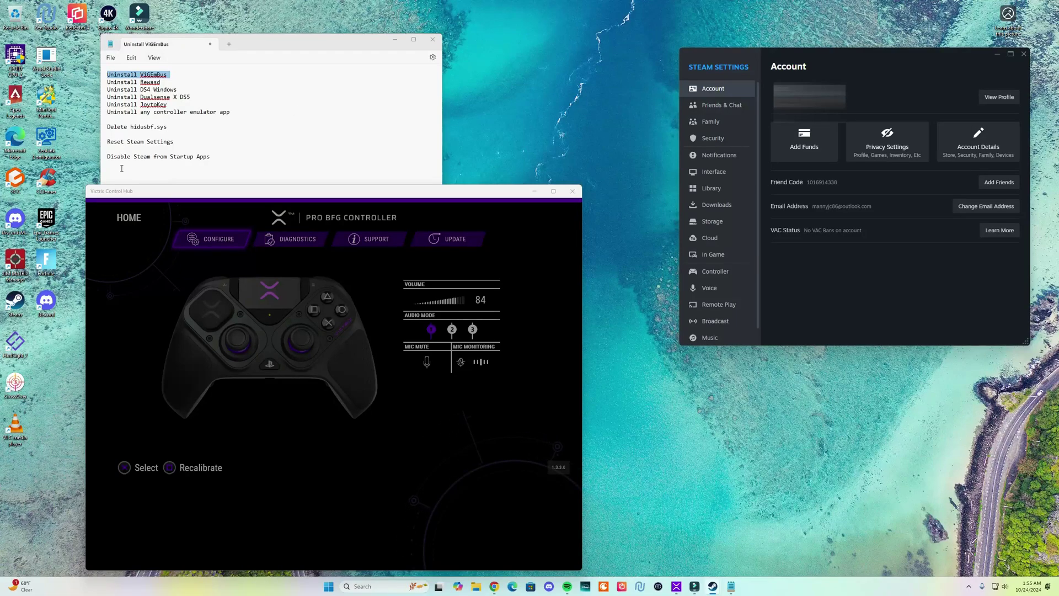
{"action": "left_click_drag", "start_coordinate": [311, 190], "coordinate": [307, 190]}
{"action": "left_click", "coordinate": [247, 128]}
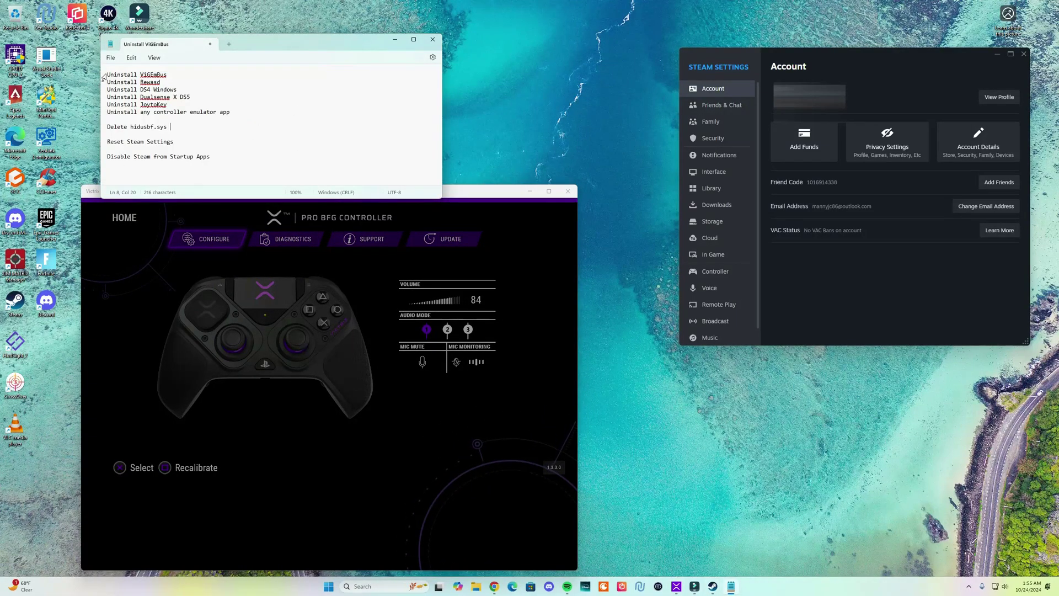
Open Control Panel through search and show its Programs and Features list.
{"action": "left_click", "coordinate": [355, 586]}
{"action": "type", "text": "control panel"}
{"action": "key", "text": "Return"}
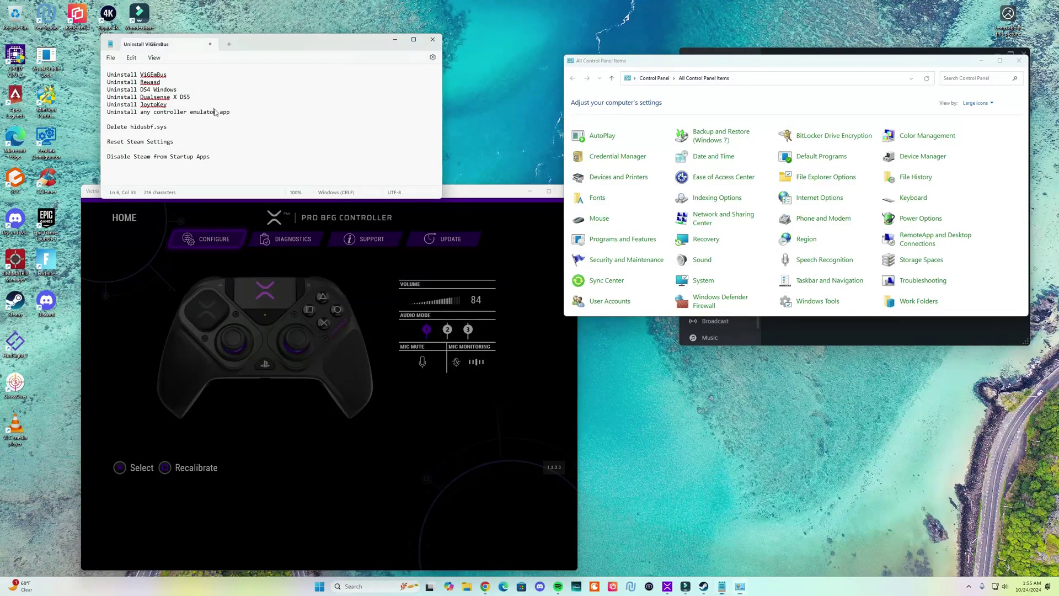
{"action": "left_click", "coordinate": [214, 111]}
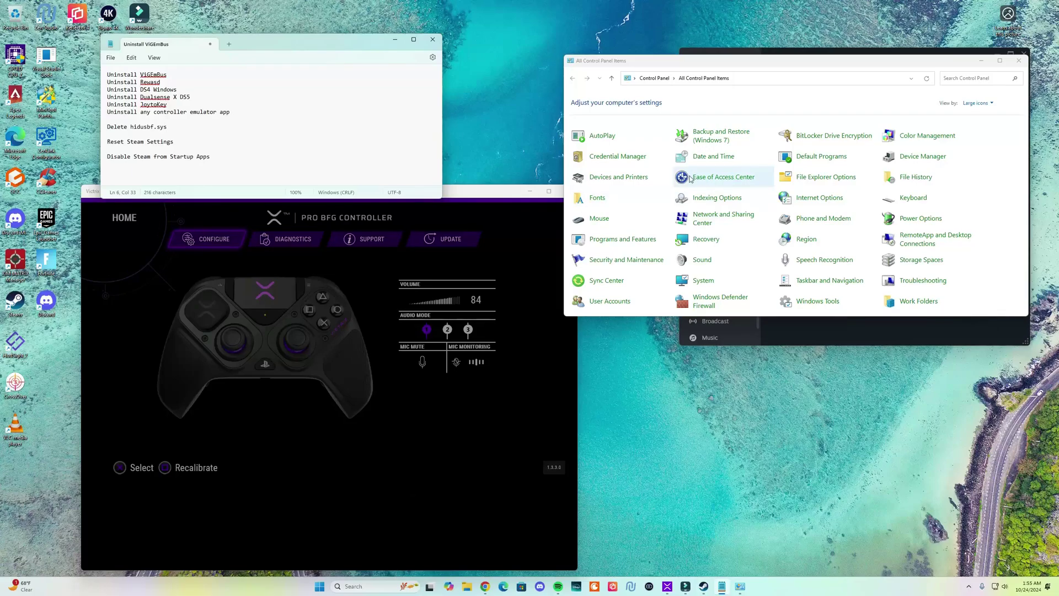
{"action": "left_click", "coordinate": [612, 239]}
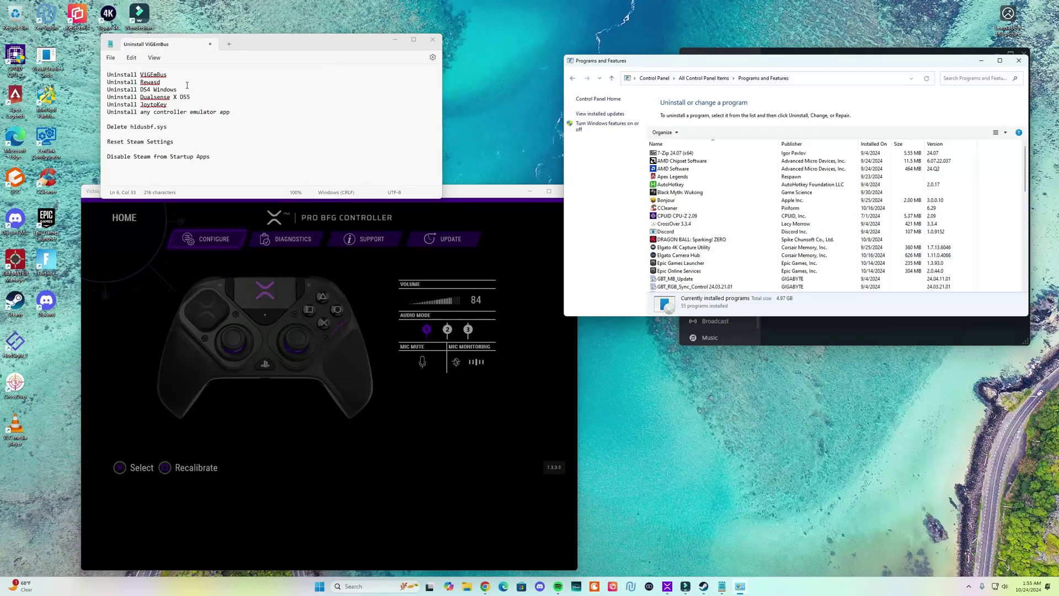
Highlight the ViGEmBus and Rewasd checklist lines while selecting AutoHotkey and Black Myth: Wukong entries.
{"action": "left_click", "coordinate": [107, 75]}
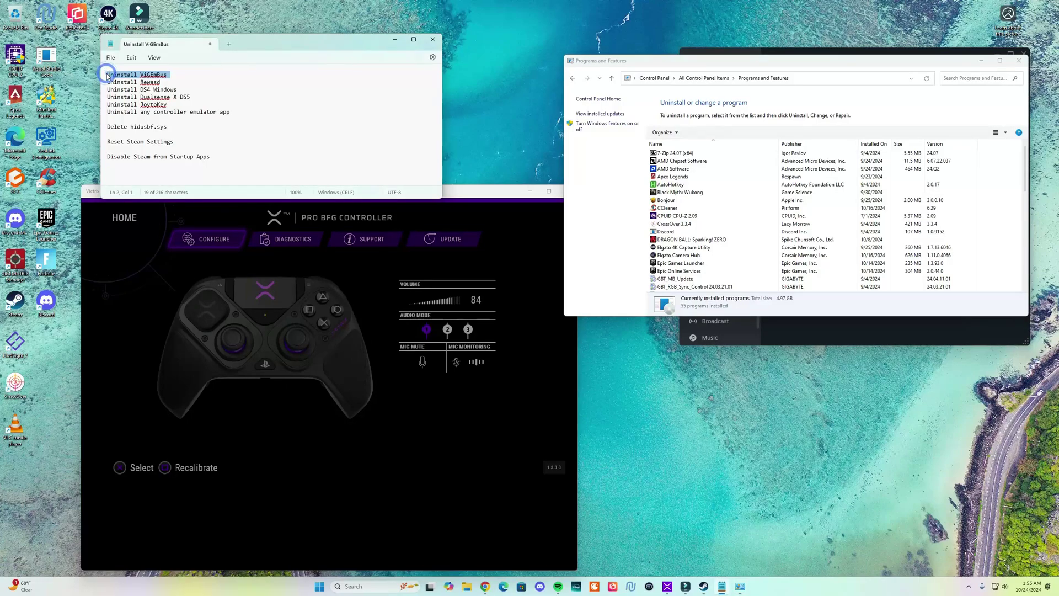
{"action": "left_click", "coordinate": [126, 75]}
{"action": "left_click_drag", "start_coordinate": [171, 104], "coordinate": [107, 74]}
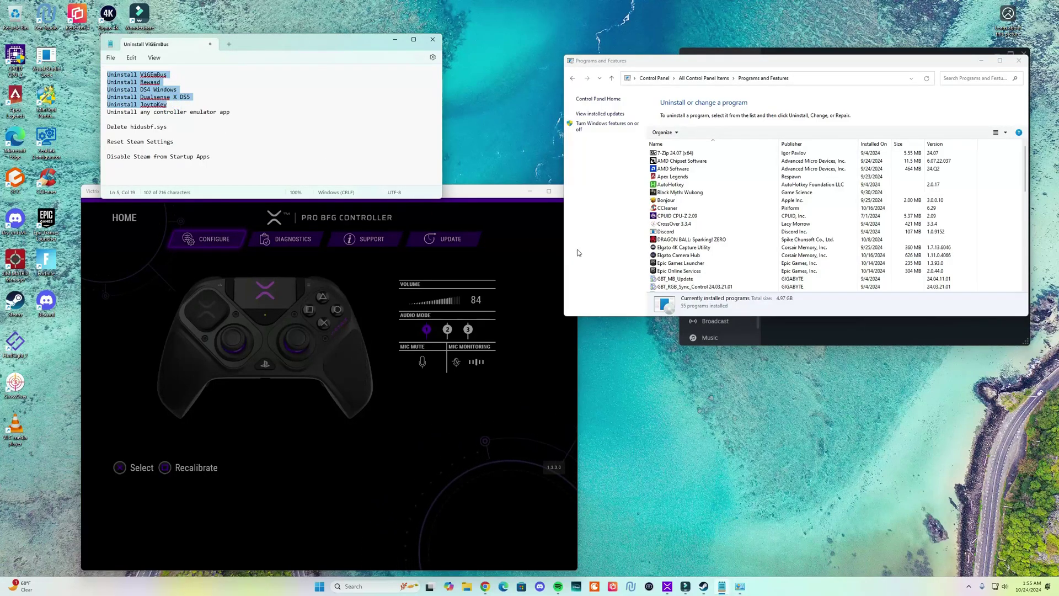
{"action": "left_click", "coordinate": [680, 192]}
{"action": "right_click", "coordinate": [137, 72]}
{"action": "left_click_drag", "start_coordinate": [138, 75], "coordinate": [186, 89]}
{"action": "left_click", "coordinate": [138, 89]}
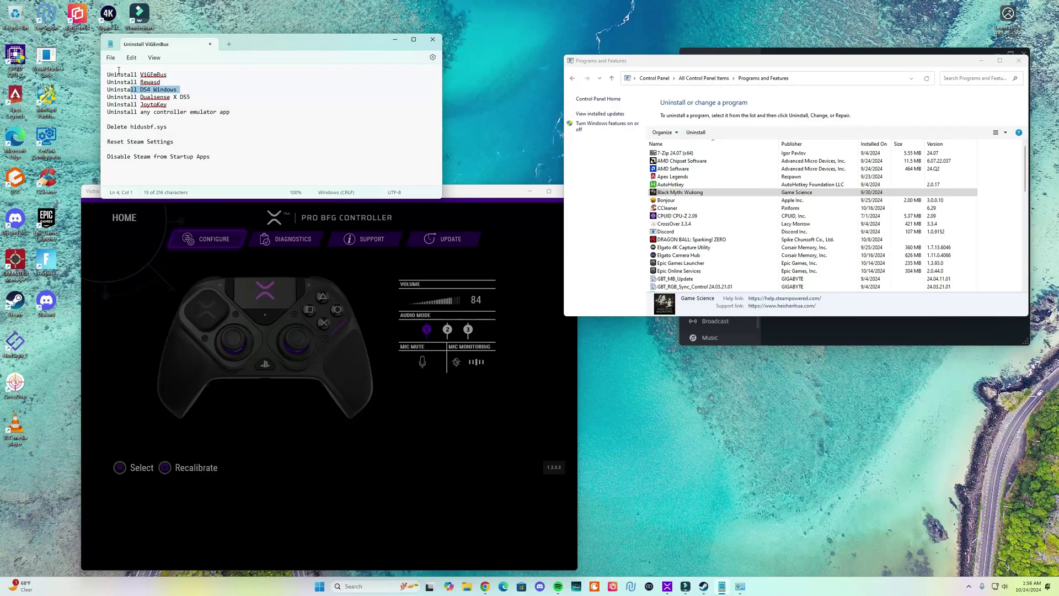
{"action": "left_click_drag", "start_coordinate": [116, 72], "coordinate": [159, 83]}
{"action": "left_click", "coordinate": [676, 184]}
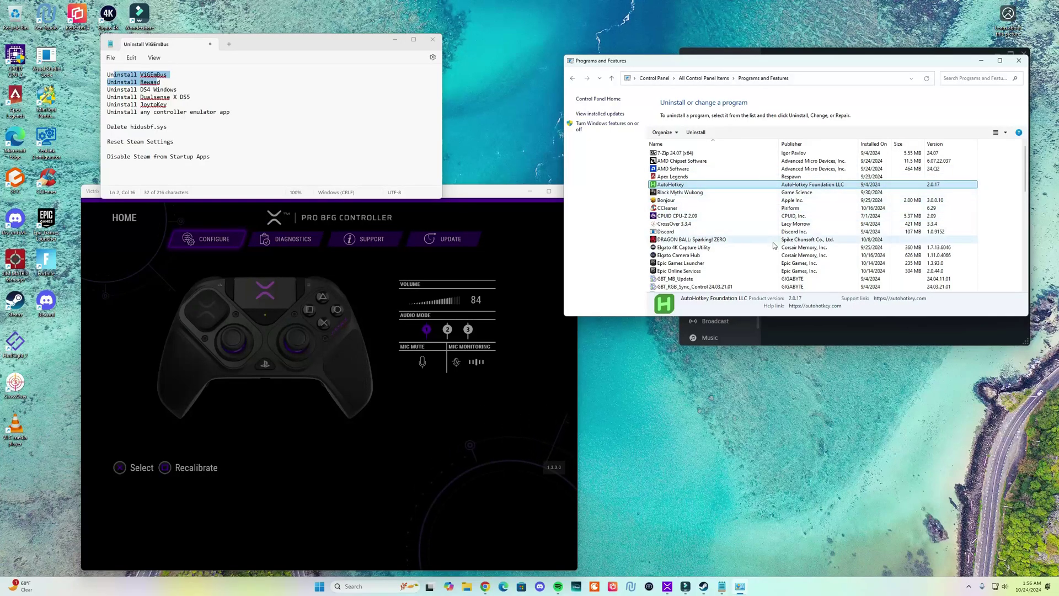
{"action": "left_click", "coordinate": [796, 192]}
Highlight the Rewasd, Dualsense X, JoytoKey, emulator and Delete hidusbf.sys lines; select CPU-Z 2.09.
{"action": "left_click_drag", "start_coordinate": [107, 82], "coordinate": [110, 105]}
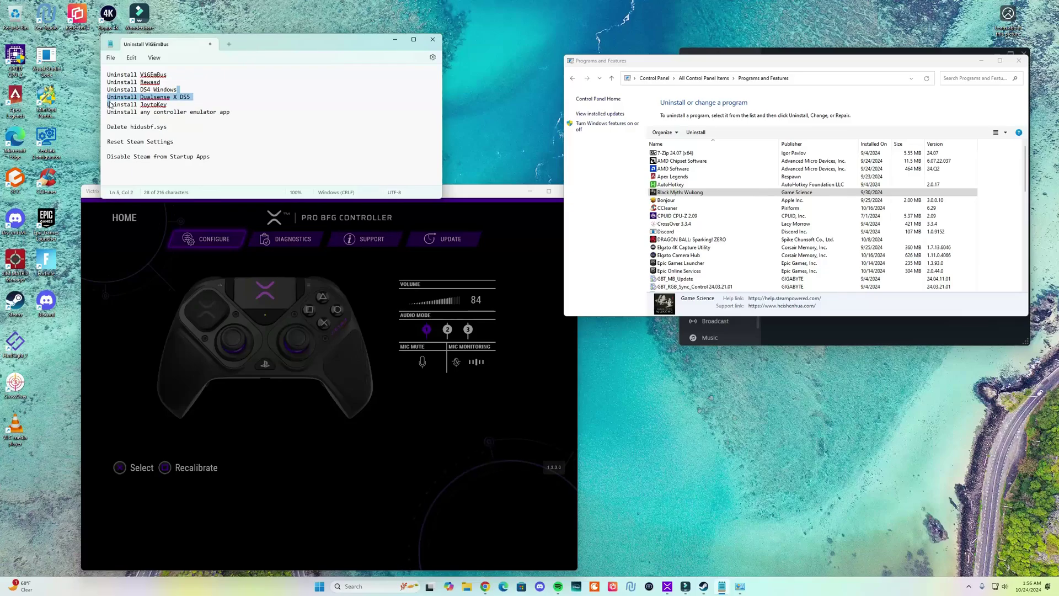
{"action": "left_click", "coordinate": [194, 88]}
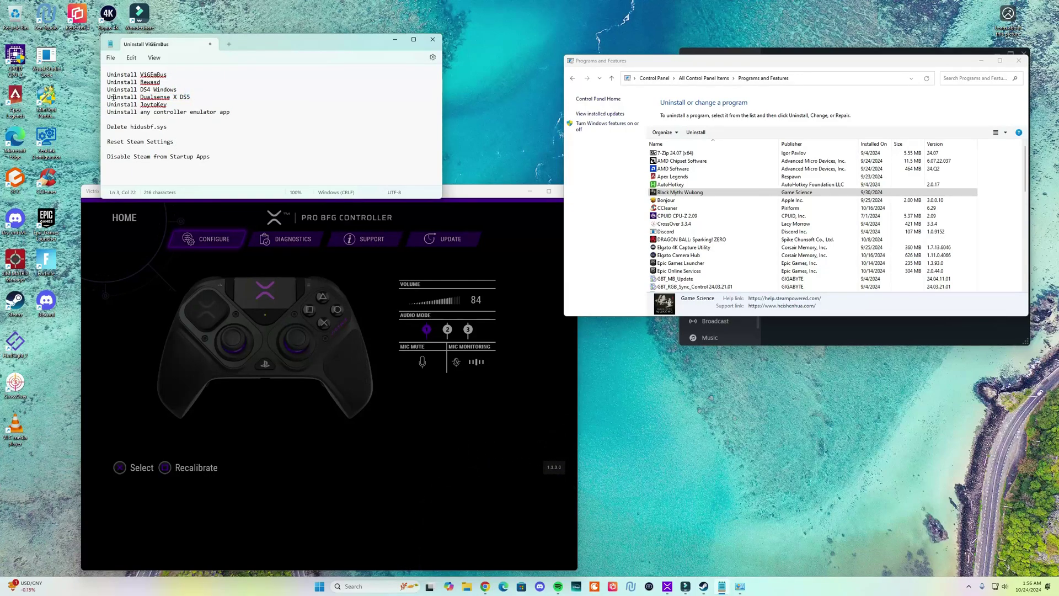
{"action": "left_click_drag", "start_coordinate": [113, 97], "coordinate": [212, 105]}
{"action": "left_click", "coordinate": [684, 215]}
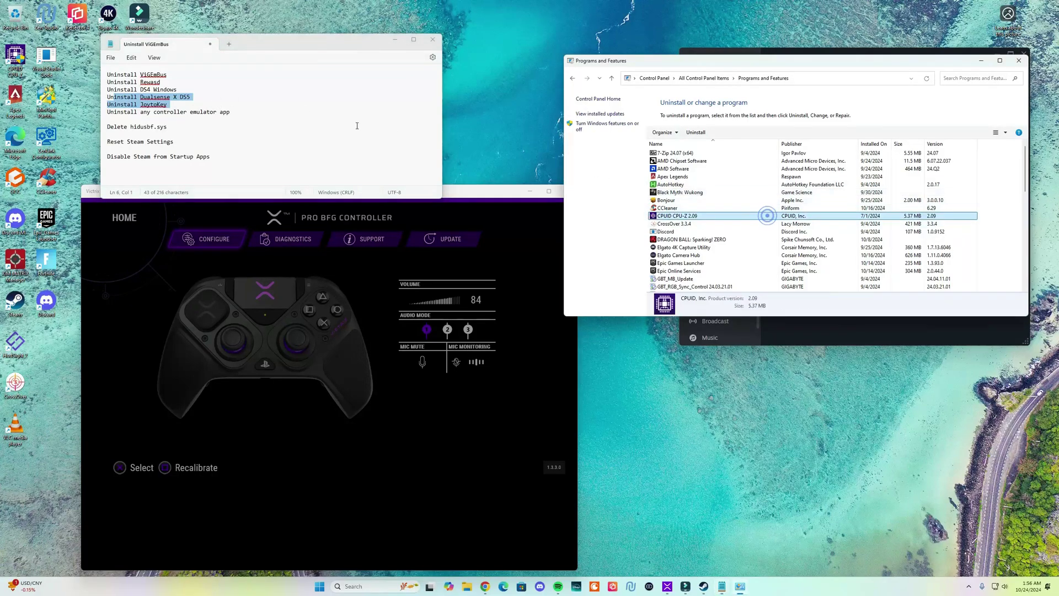
{"action": "left_click", "coordinate": [208, 113]}
{"action": "left_click_drag", "start_coordinate": [137, 104], "coordinate": [203, 105]}
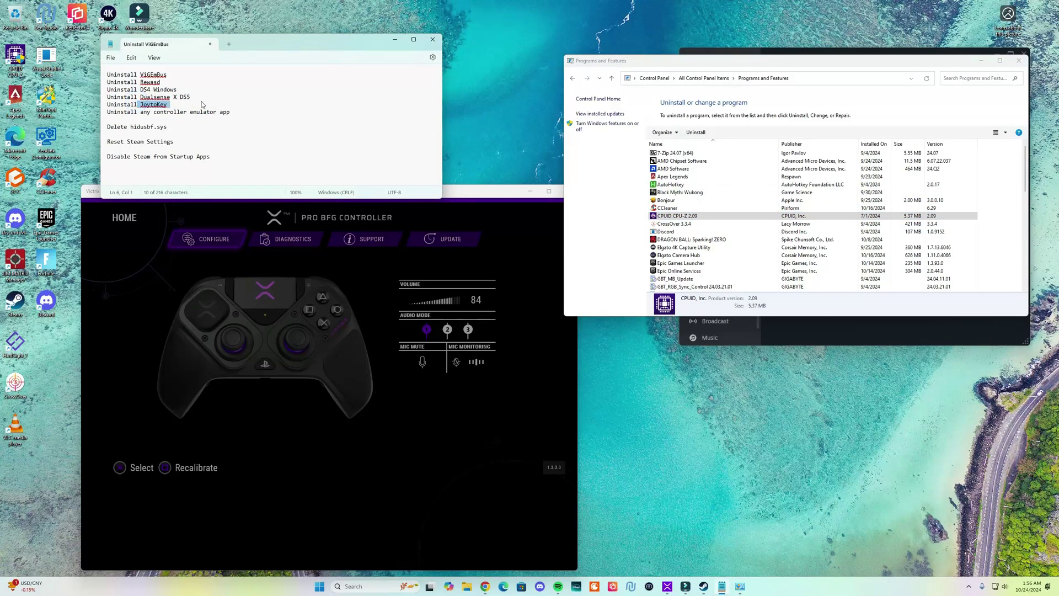
{"action": "left_click_drag", "start_coordinate": [131, 112], "coordinate": [229, 122]}
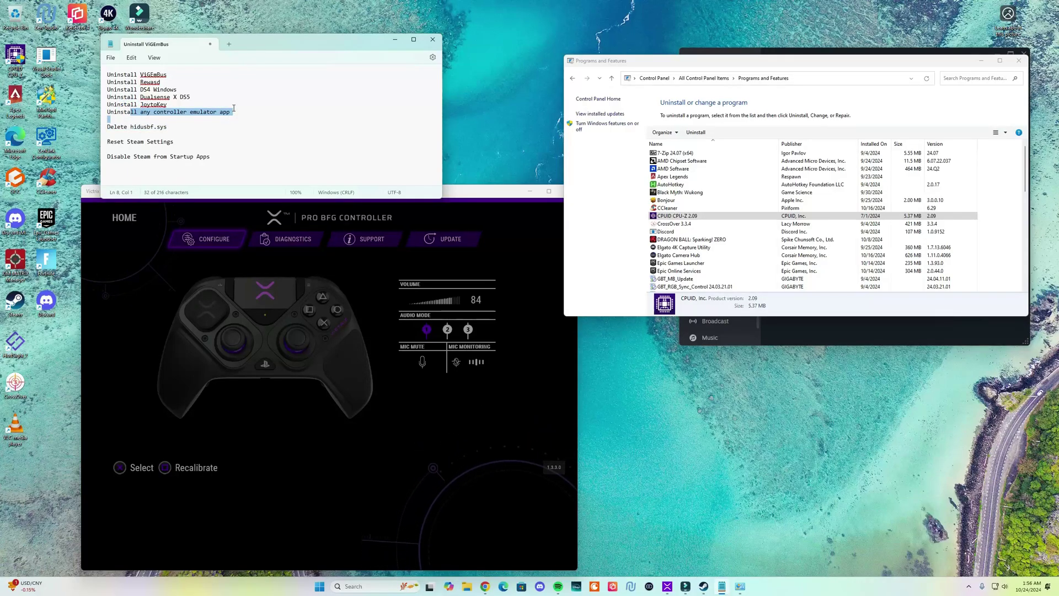
{"action": "left_click_drag", "start_coordinate": [118, 74], "coordinate": [190, 105]}
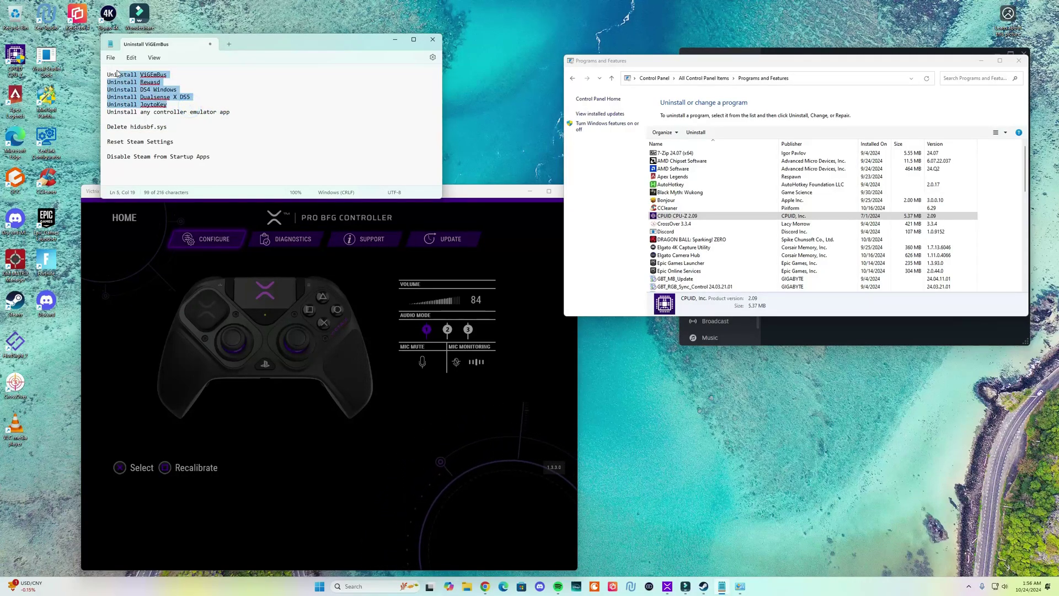
{"action": "left_click_drag", "start_coordinate": [117, 74], "coordinate": [107, 67]}
{"action": "left_click_drag", "start_coordinate": [182, 128], "coordinate": [102, 132]}
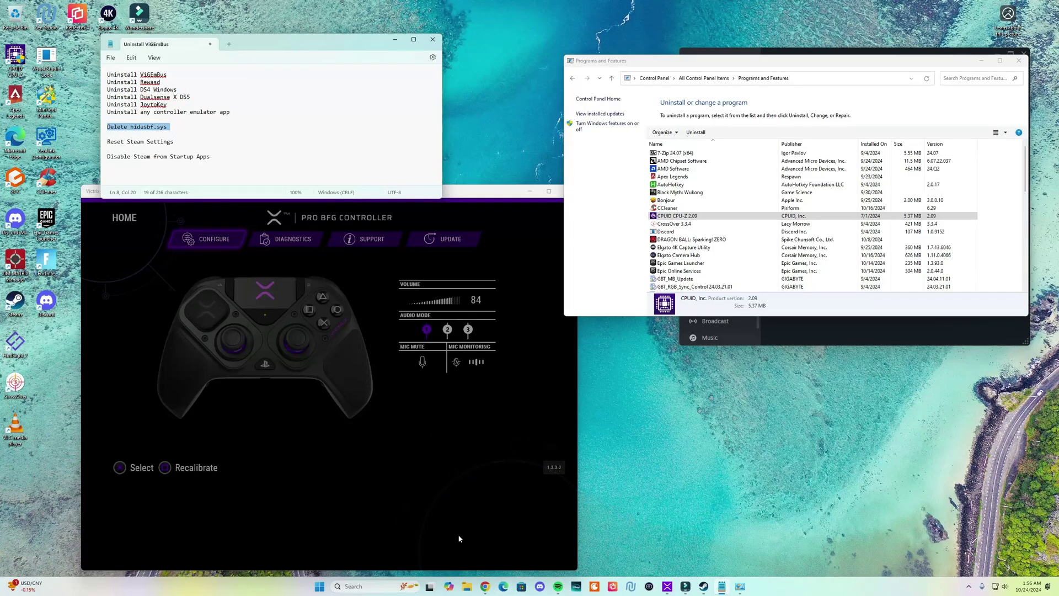
Open Downloads\hidusbf-master\hidusbf\DRIVER in File Explorer and move the window up-right.
{"action": "left_click", "coordinate": [467, 587]}
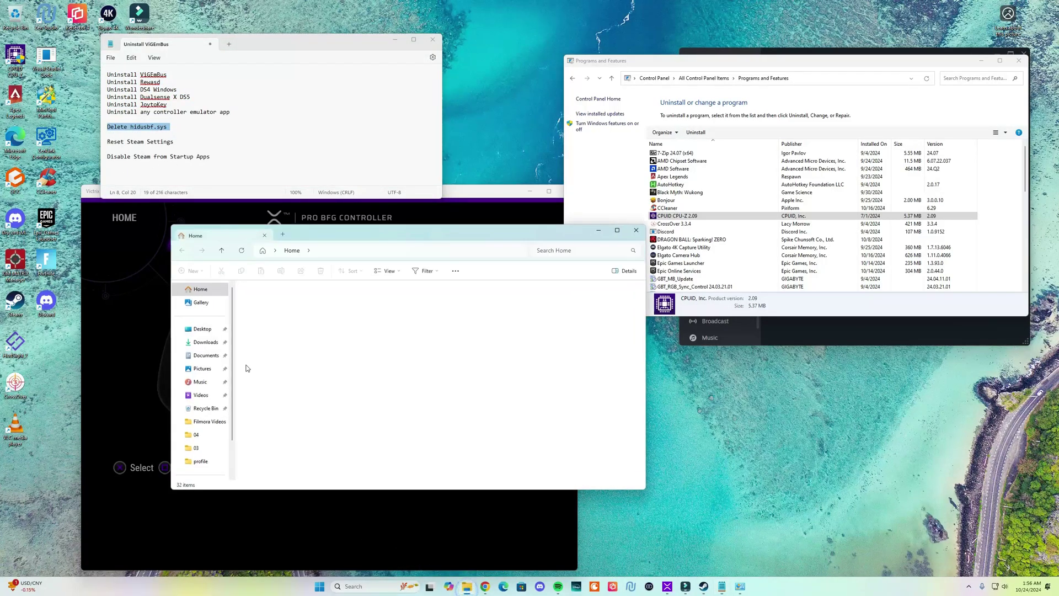
{"action": "left_click", "coordinate": [205, 342]}
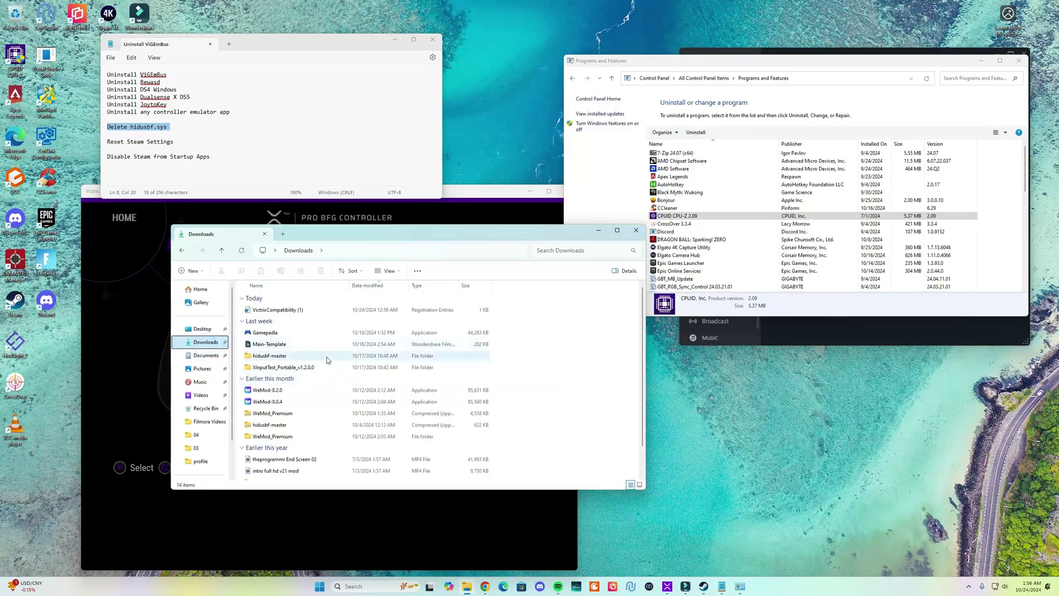
{"action": "scroll", "coordinate": [255, 374], "scroll_direction": "down", "scroll_amount": 2}
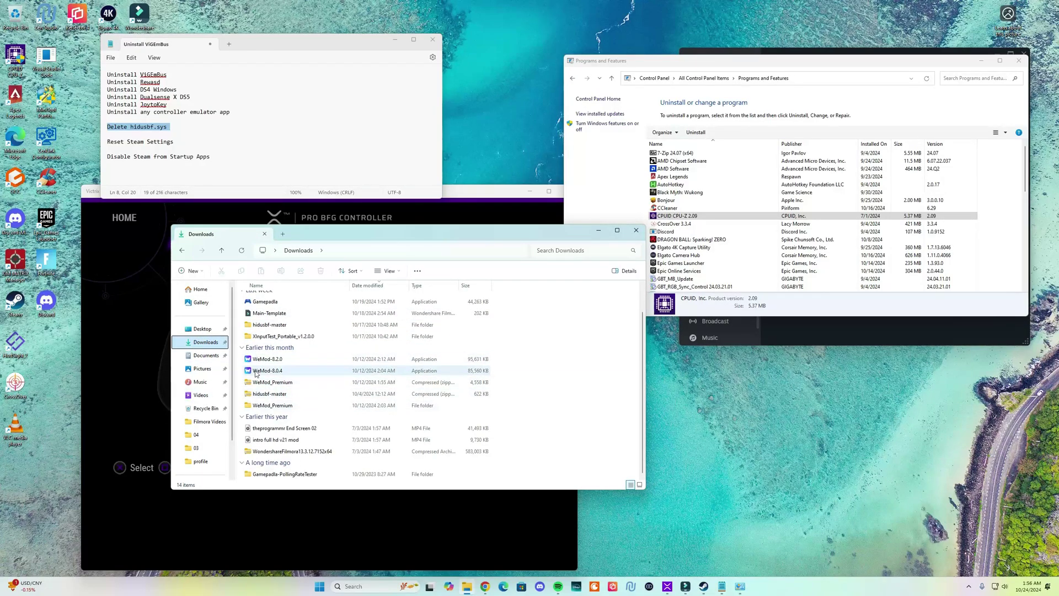
{"action": "left_click", "coordinate": [269, 329]}
{"action": "double_click", "coordinate": [269, 326]}
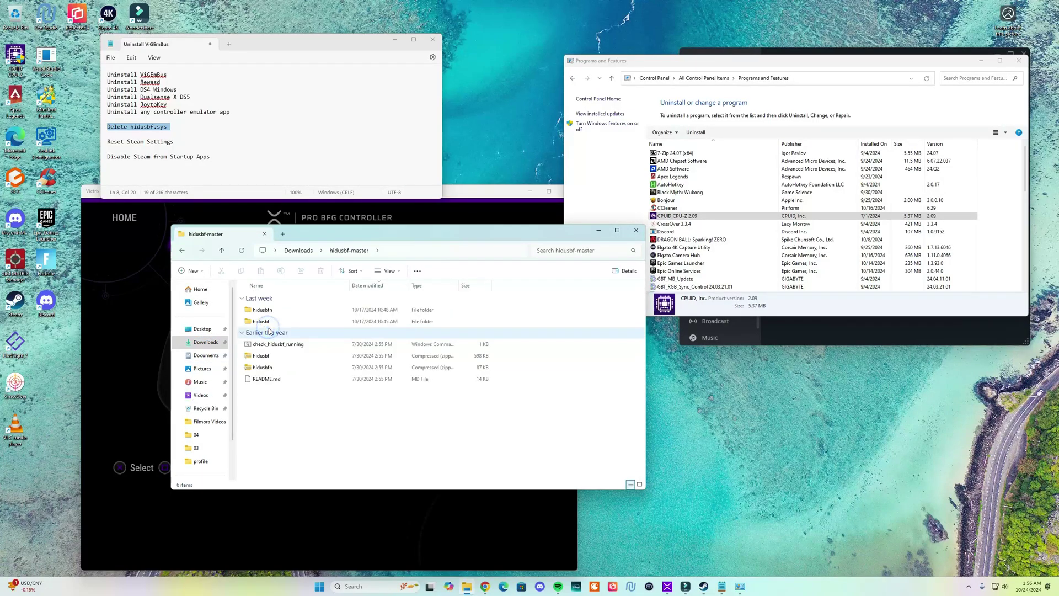
{"action": "double_click", "coordinate": [268, 316]}
{"action": "double_click", "coordinate": [261, 367]}
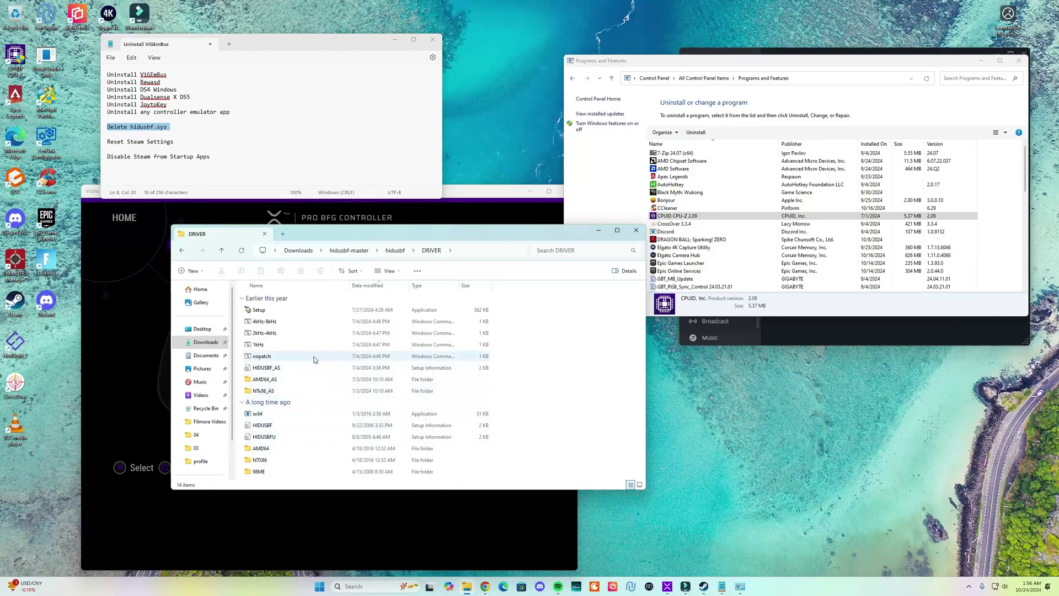
{"action": "left_click_drag", "start_coordinate": [359, 234], "coordinate": [509, 119]}
Browse from This PC through Local Disk (C:) and Windows into System32.
{"action": "scroll", "coordinate": [379, 256], "scroll_direction": "down", "scroll_amount": 2}
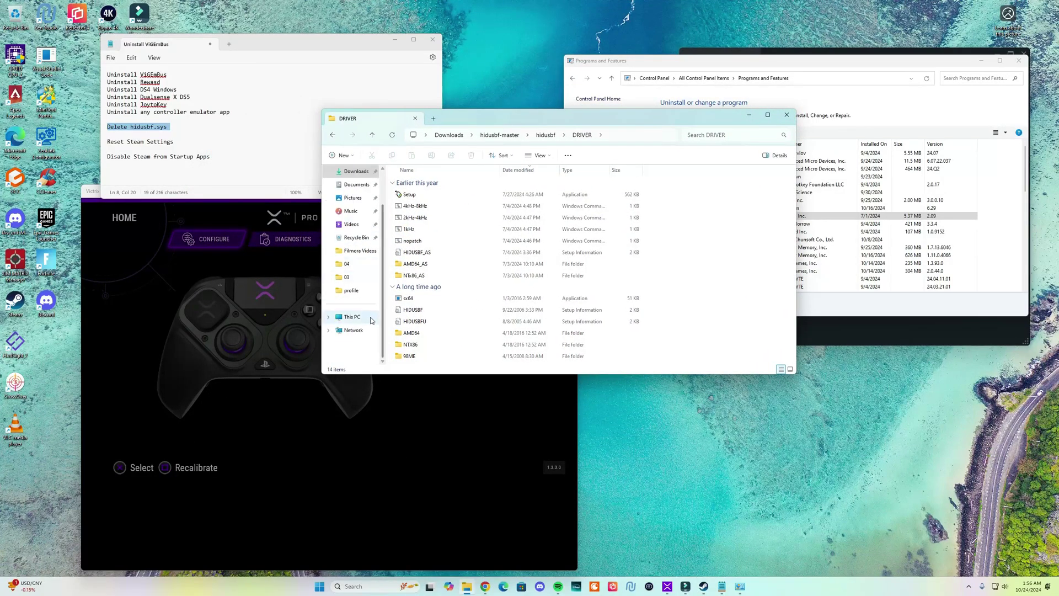
{"action": "left_click", "coordinate": [352, 317]}
{"action": "double_click", "coordinate": [431, 183]}
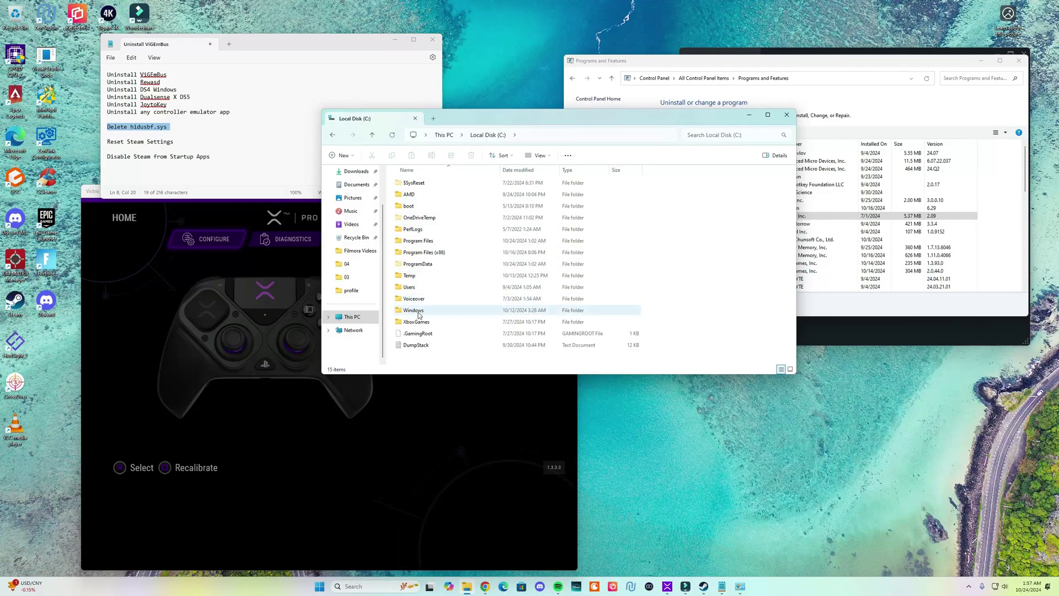
{"action": "double_click", "coordinate": [431, 310]}
{"action": "double_click", "coordinate": [439, 263]}
{"action": "scroll", "coordinate": [439, 276], "scroll_direction": "down", "scroll_amount": 10}
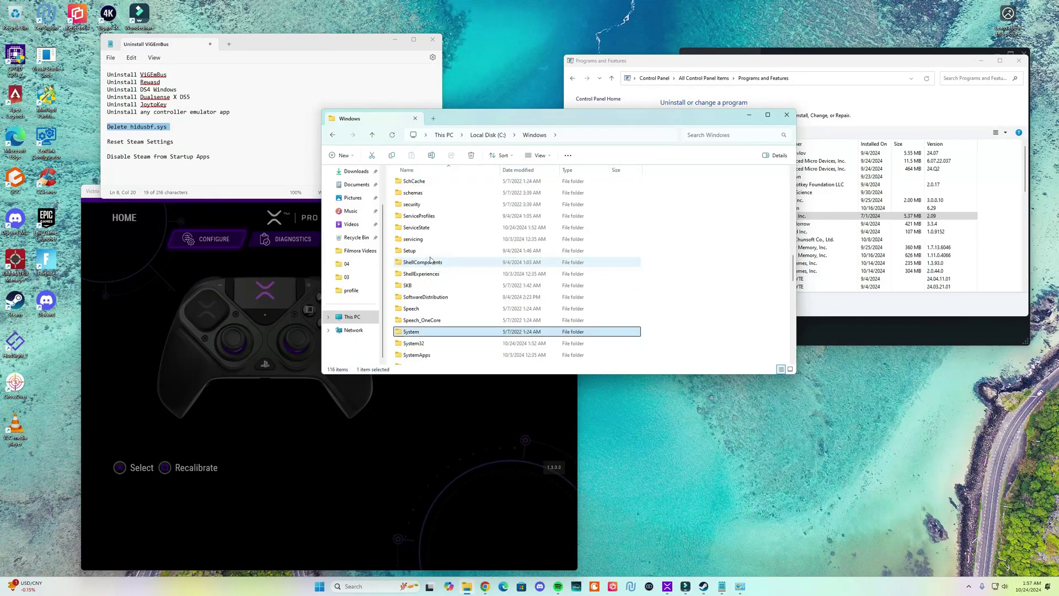
{"action": "double_click", "coordinate": [415, 342]}
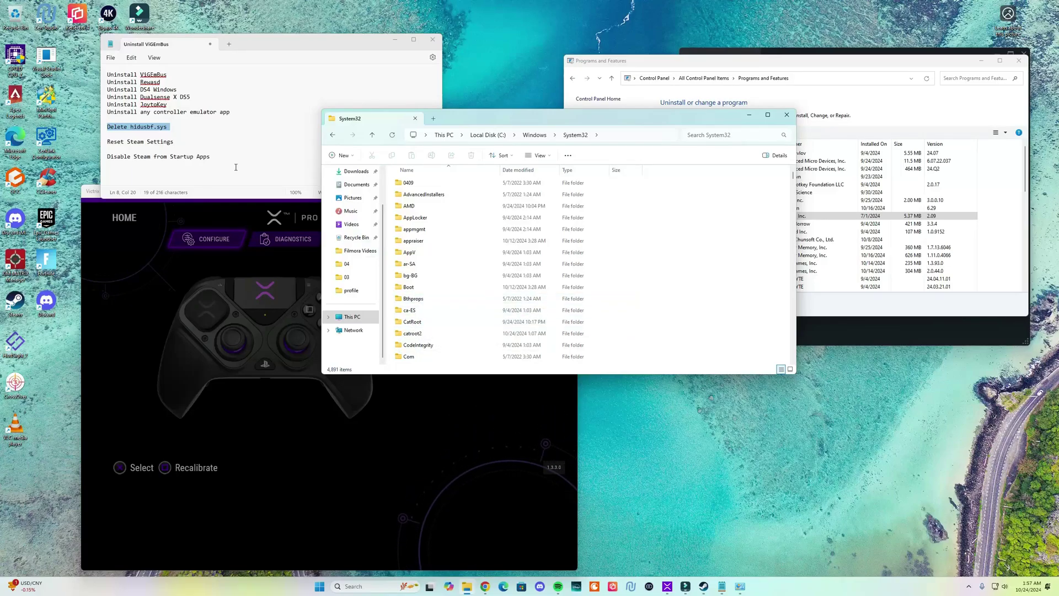
Search System32 for 'hidusb' and select the two hidusb.sys results.
{"action": "left_click", "coordinate": [172, 131]}
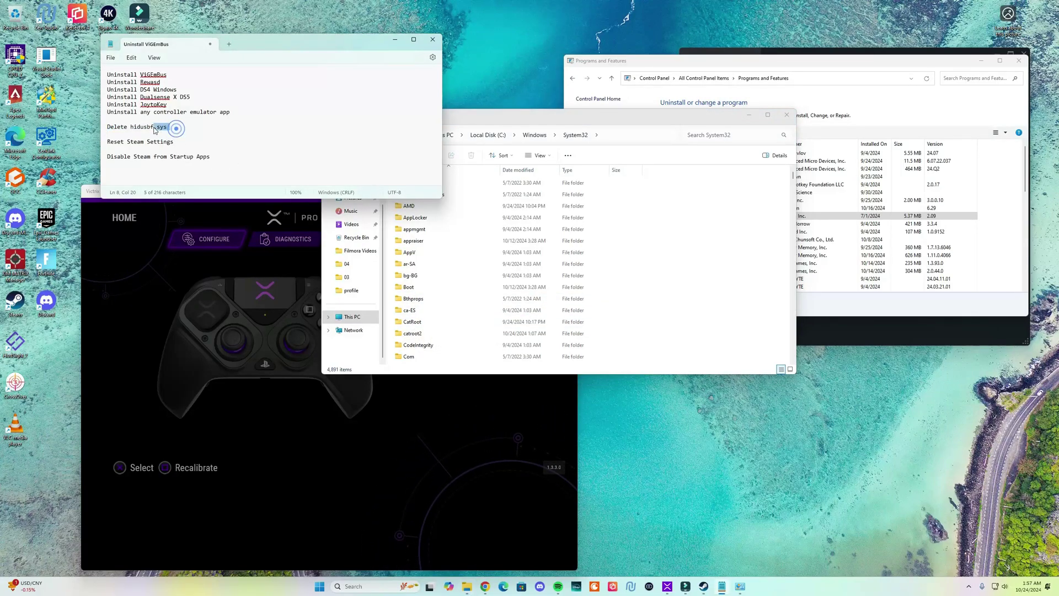
{"action": "left_click_drag", "start_coordinate": [173, 130], "coordinate": [132, 121]}
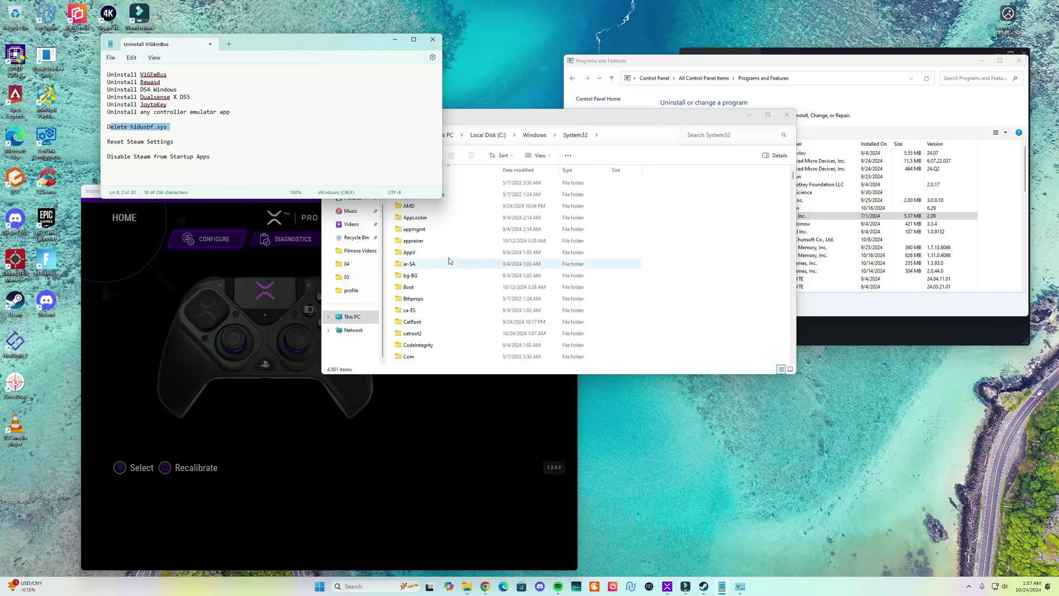
{"action": "left_click", "coordinate": [623, 135]}
{"action": "left_click", "coordinate": [702, 135]}
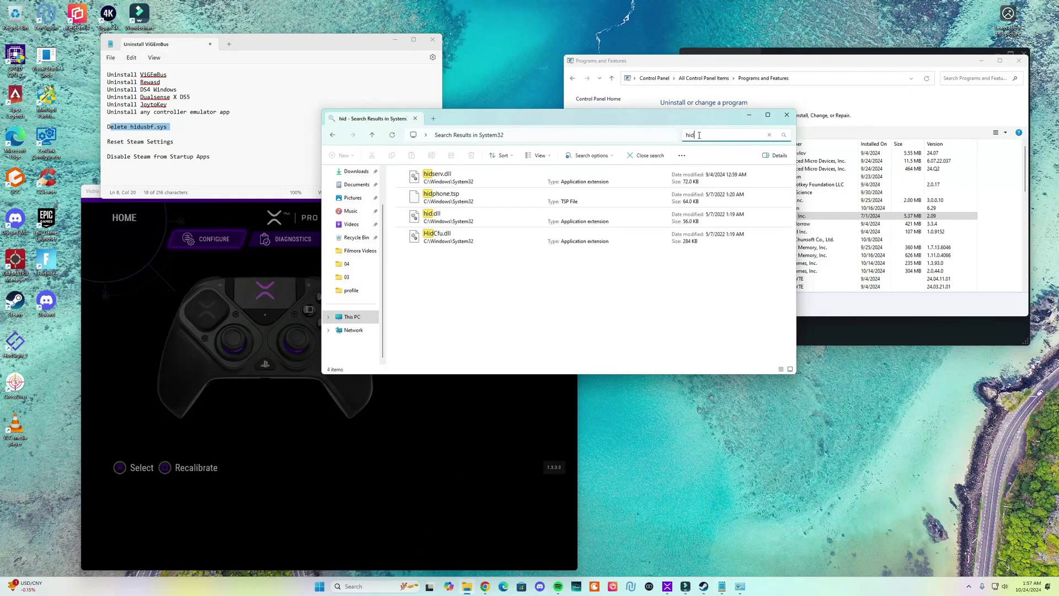
{"action": "type", "text": "hidusb"}
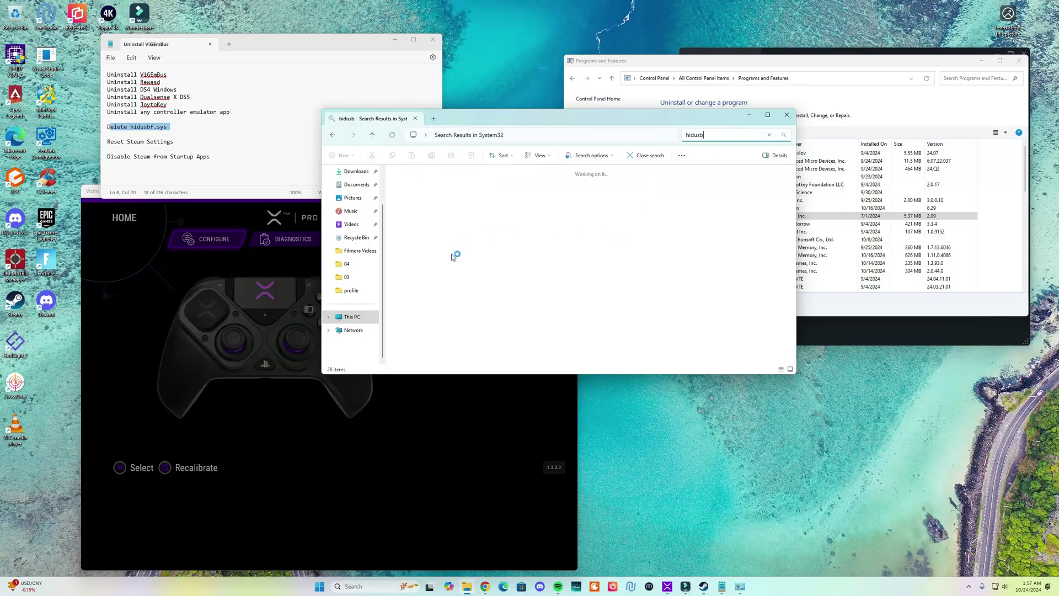
{"action": "left_click_drag", "start_coordinate": [464, 284], "coordinate": [516, 172]}
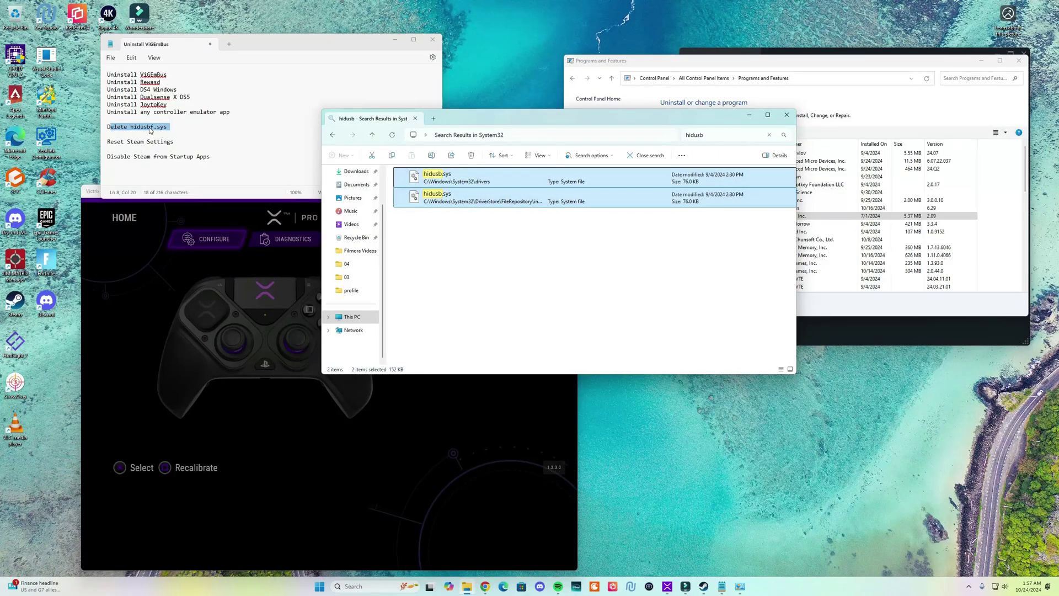
{"action": "left_click", "coordinate": [439, 223]}
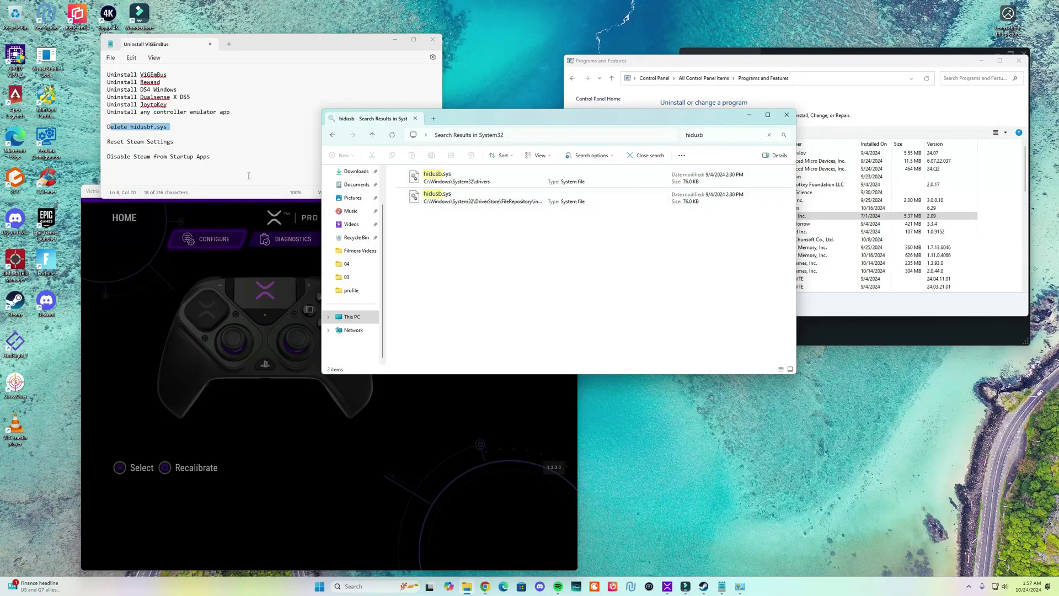
Reselect the Delete hidusbf.sys note and shift the Victrix Control Hub window slightly left.
{"action": "left_click", "coordinate": [190, 119]}
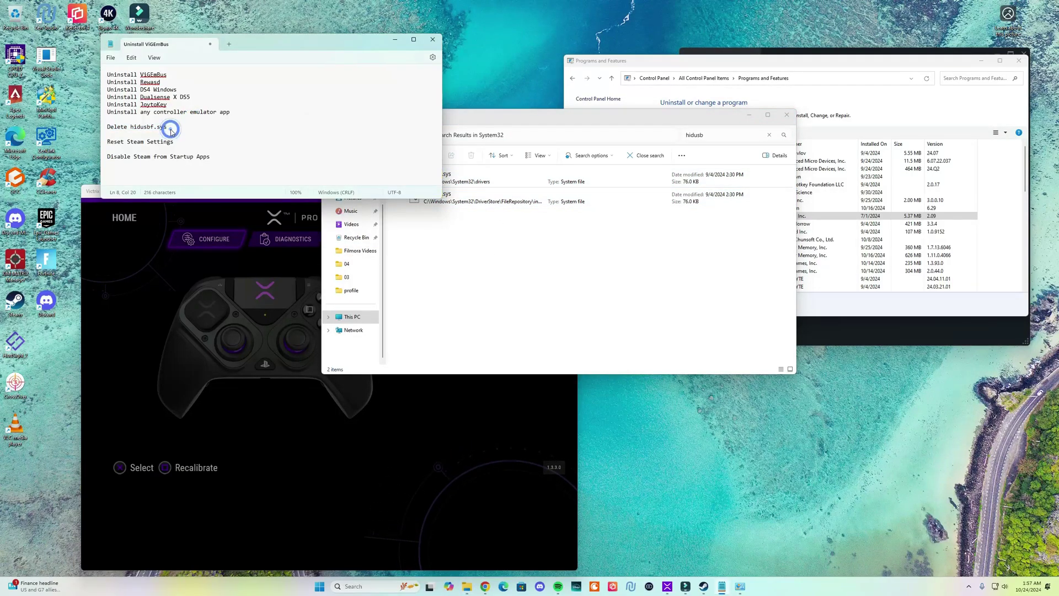
{"action": "left_click_drag", "start_coordinate": [172, 132], "coordinate": [117, 131]}
{"action": "left_click", "coordinate": [490, 268]}
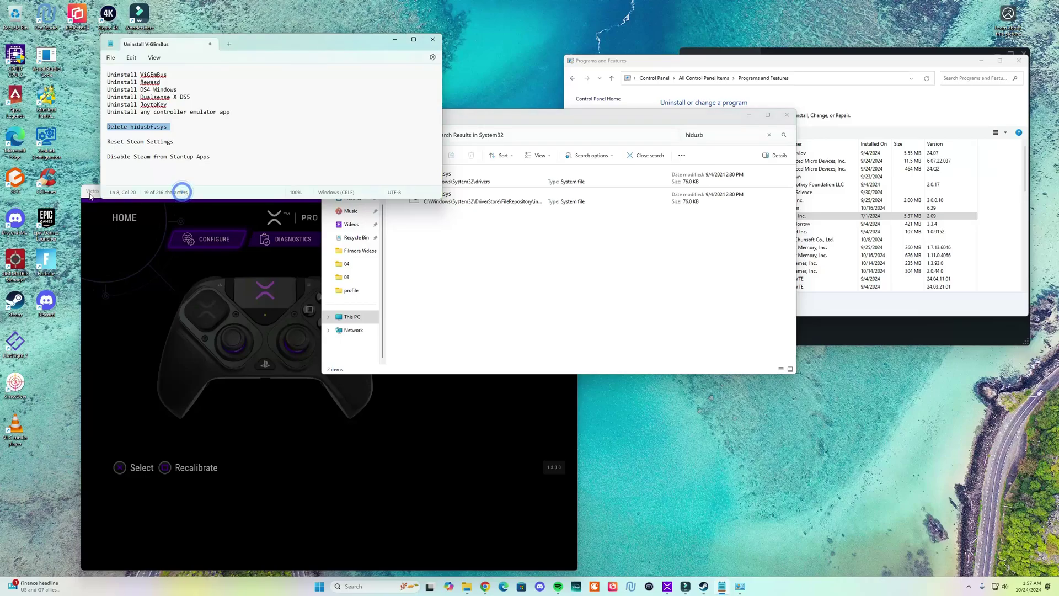
{"action": "left_click_drag", "start_coordinate": [91, 194], "coordinate": [72, 198]}
{"action": "left_click", "coordinate": [627, 271]}
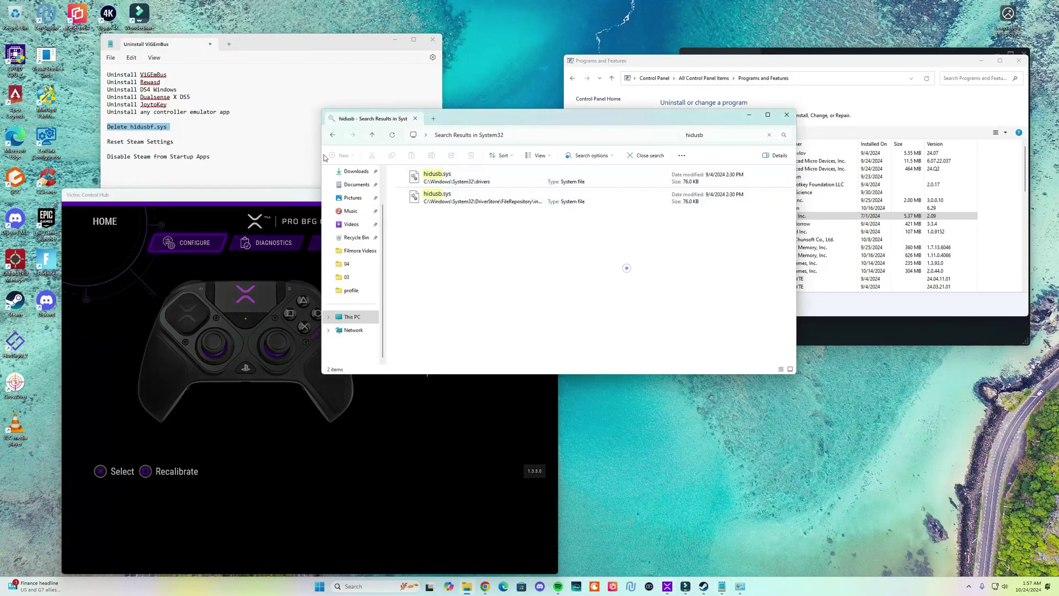
Highlight the Reset Steam Settings note and open Steam's Controller settings page.
{"action": "left_click", "coordinate": [201, 157]}
{"action": "left_click_drag", "start_coordinate": [180, 143], "coordinate": [102, 146]}
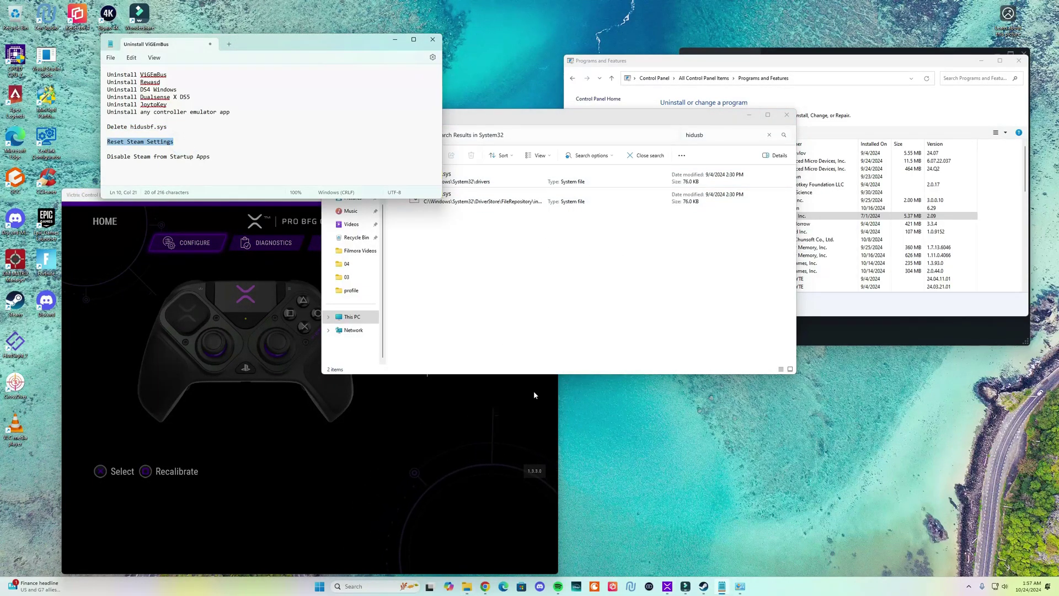
{"action": "left_click", "coordinate": [860, 333]}
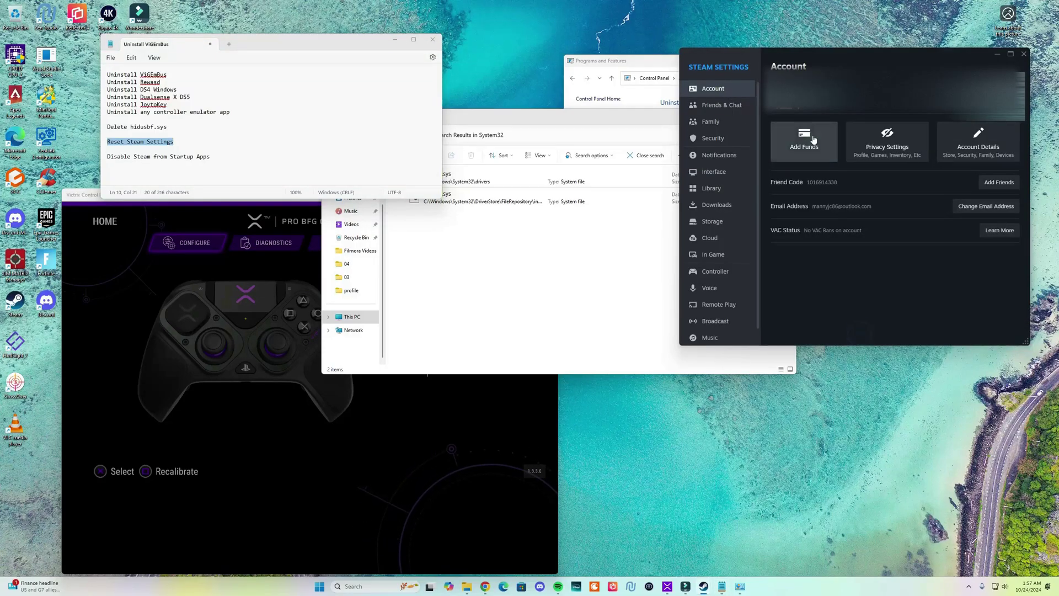
{"action": "scroll", "coordinate": [717, 204], "scroll_direction": "down", "scroll_amount": 1}
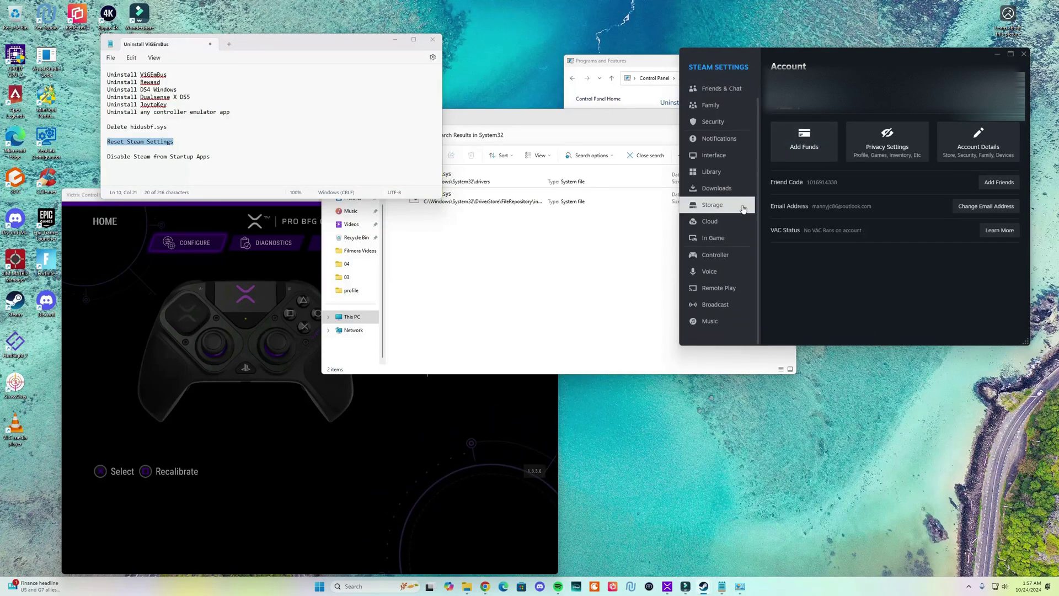
{"action": "left_click", "coordinate": [713, 256]}
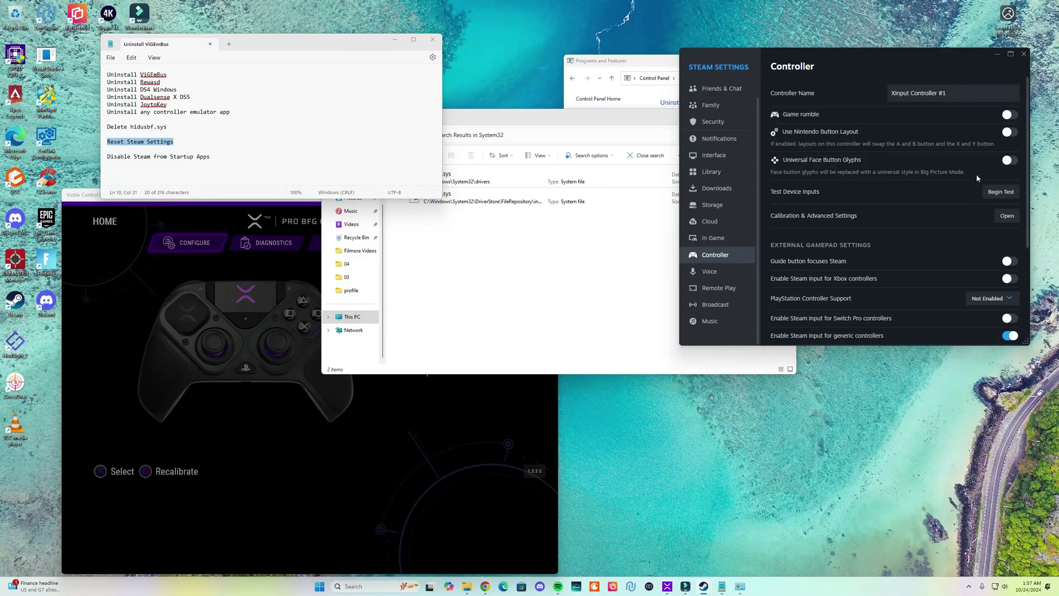
Keep PlayStation Controller Support at Not Enabled and scroll down to Desktop Layout.
{"action": "scroll", "coordinate": [982, 204], "scroll_direction": "down", "scroll_amount": 1}
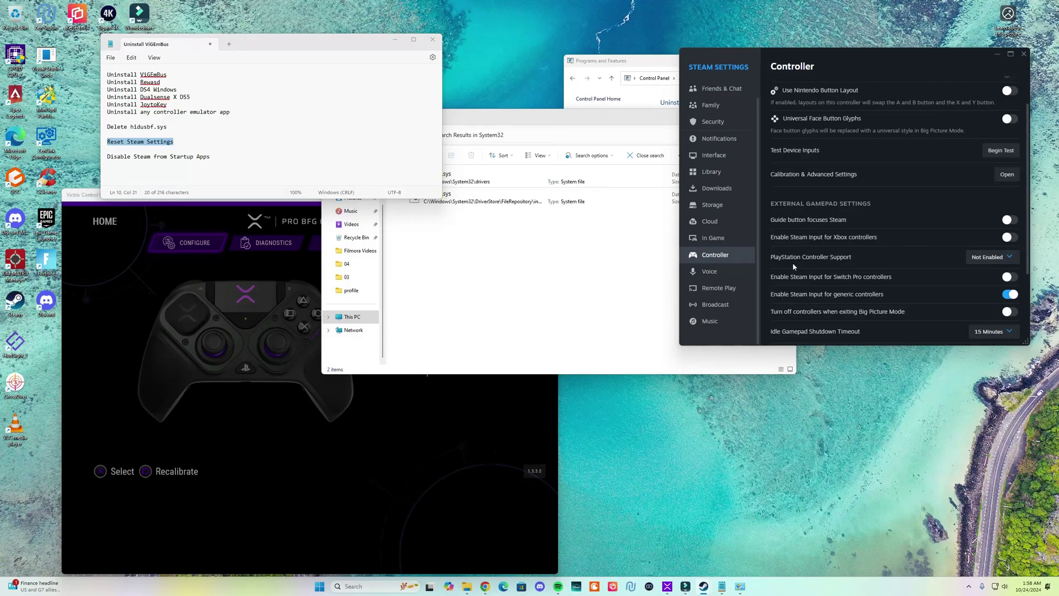
{"action": "left_click", "coordinate": [987, 258]}
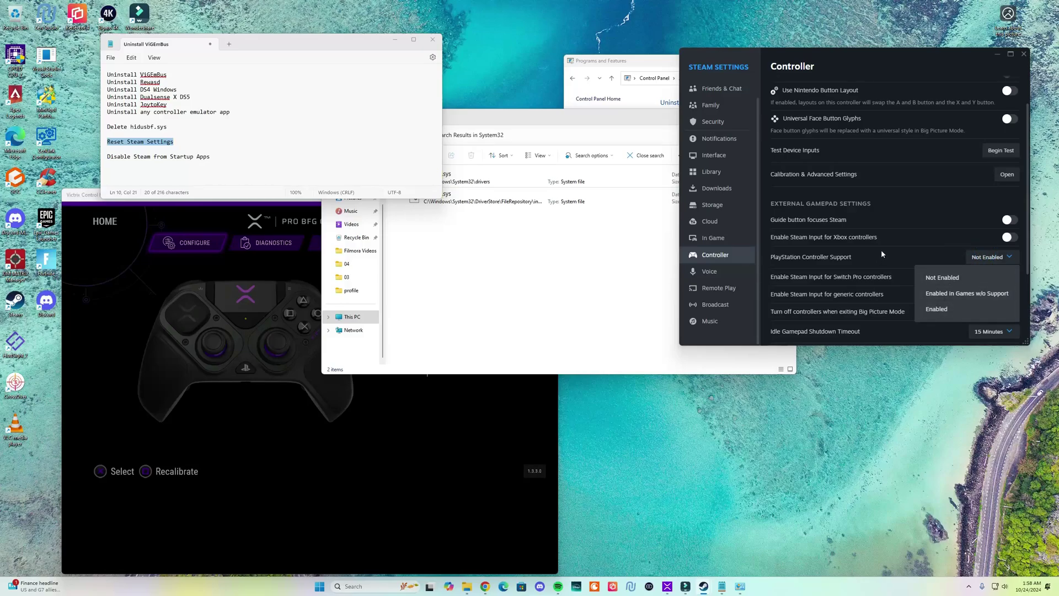
{"action": "left_click", "coordinate": [882, 249]}
{"action": "scroll", "coordinate": [962, 263], "scroll_direction": "down", "scroll_amount": 1}
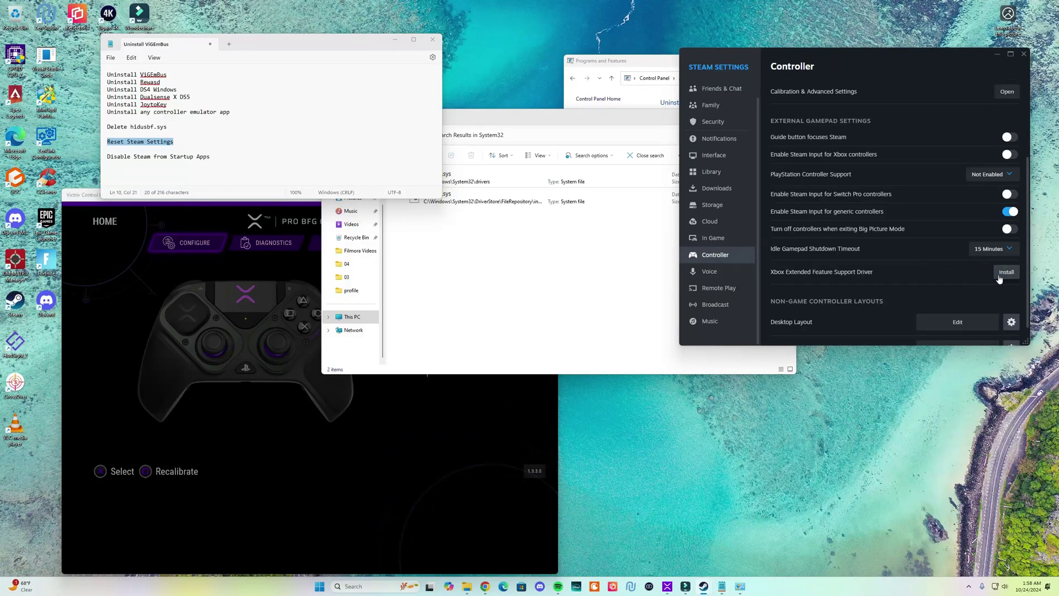
{"action": "scroll", "coordinate": [957, 254], "scroll_direction": "down", "scroll_amount": 1}
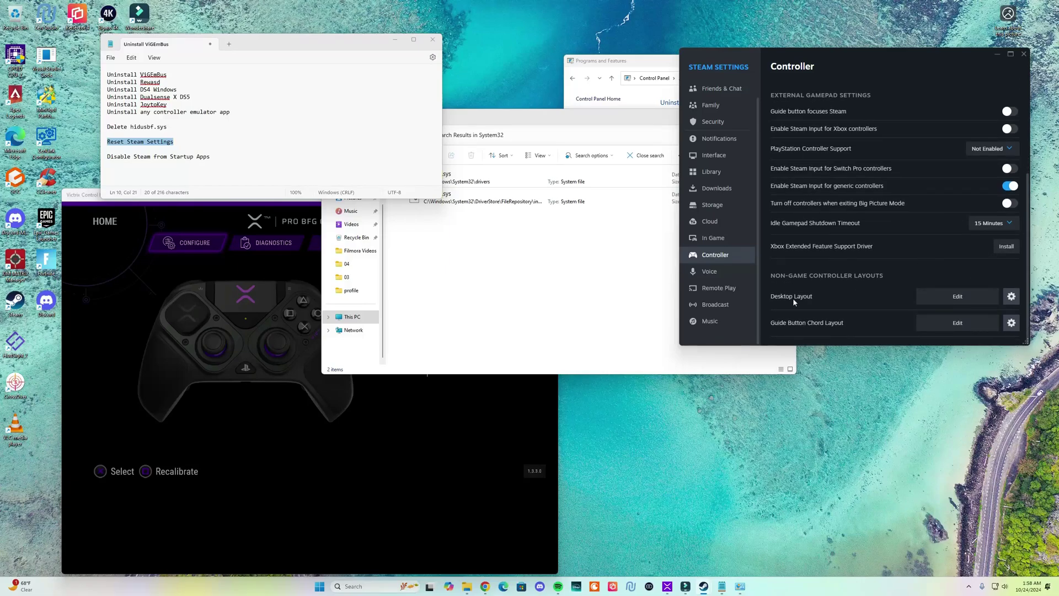
Confirm the Desktop Controller Layout uses the game's built-in support, then close that window.
{"action": "left_click", "coordinate": [958, 296]}
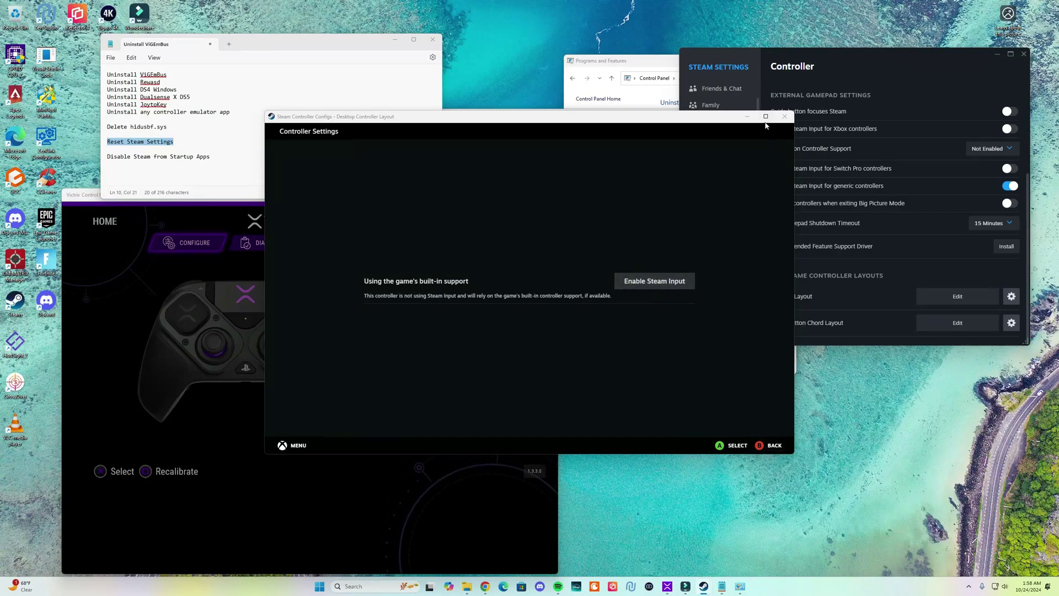
{"action": "left_click", "coordinate": [785, 117]}
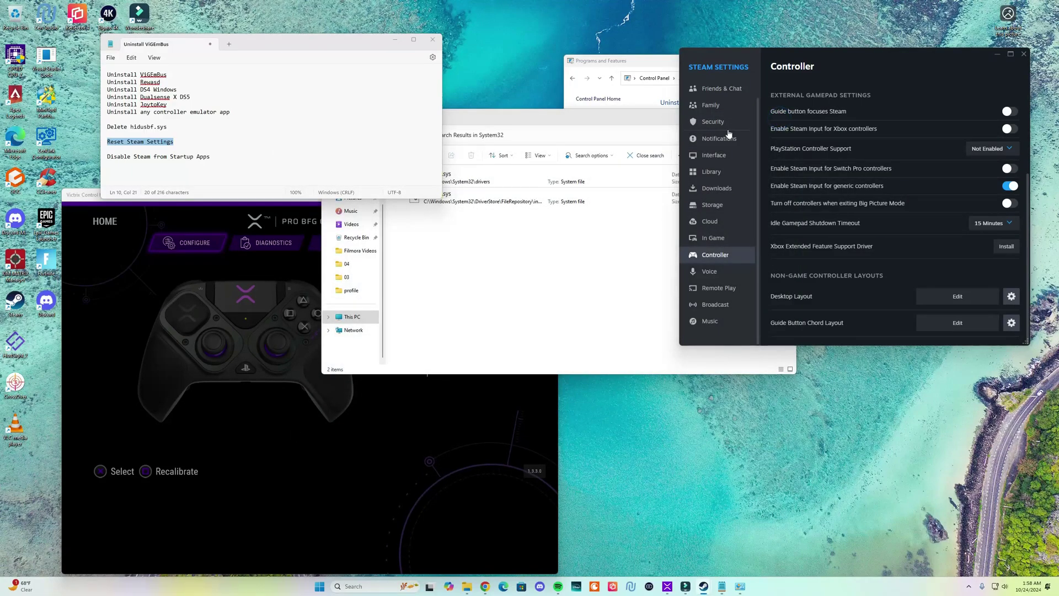
{"action": "left_click", "coordinate": [148, 164]}
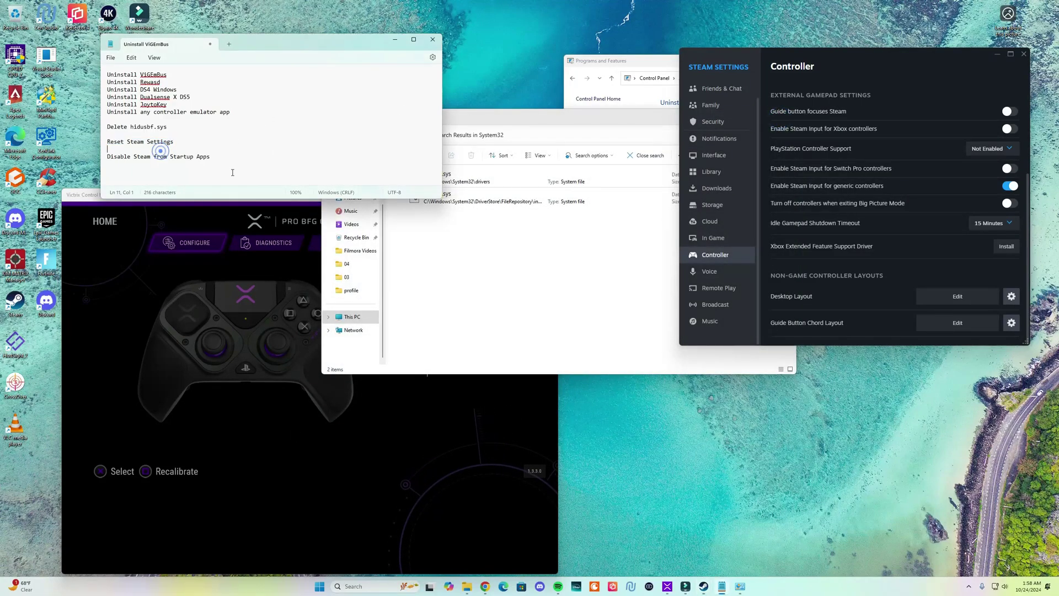
{"action": "left_click_drag", "start_coordinate": [237, 160], "coordinate": [109, 156]}
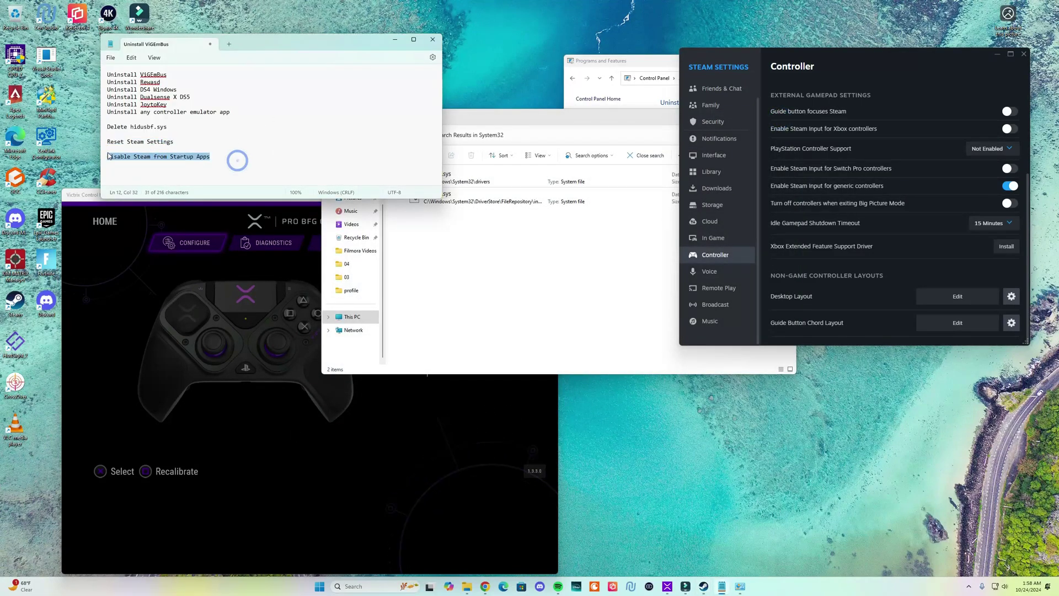
{"action": "left_click", "coordinate": [359, 585]}
{"action": "type", "text": "sta"}
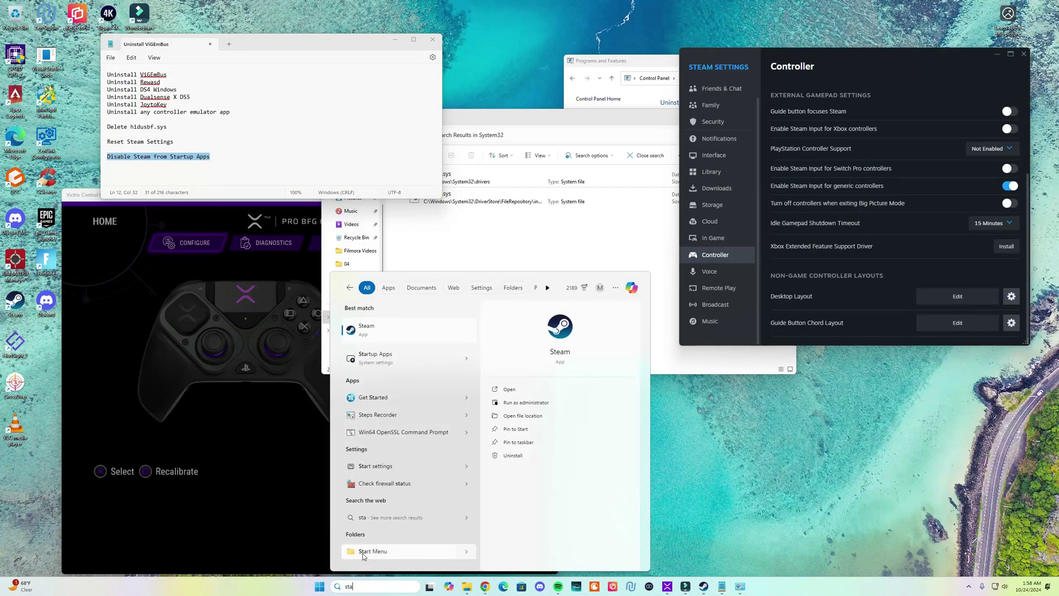
{"action": "type", "text": "rt"}
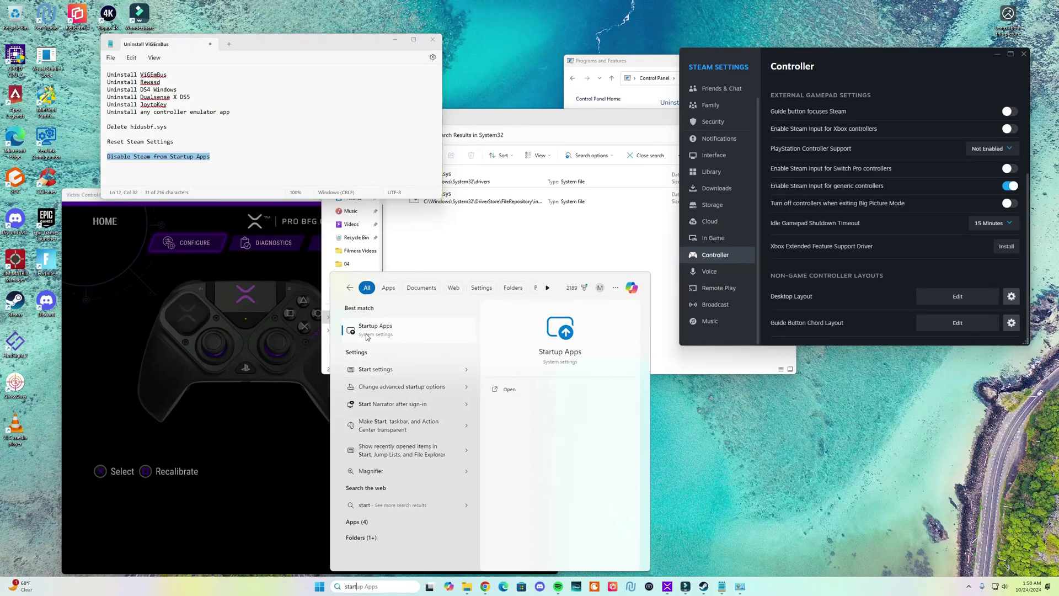
{"action": "left_click", "coordinate": [917, 71]}
{"action": "left_click", "coordinate": [197, 156]}
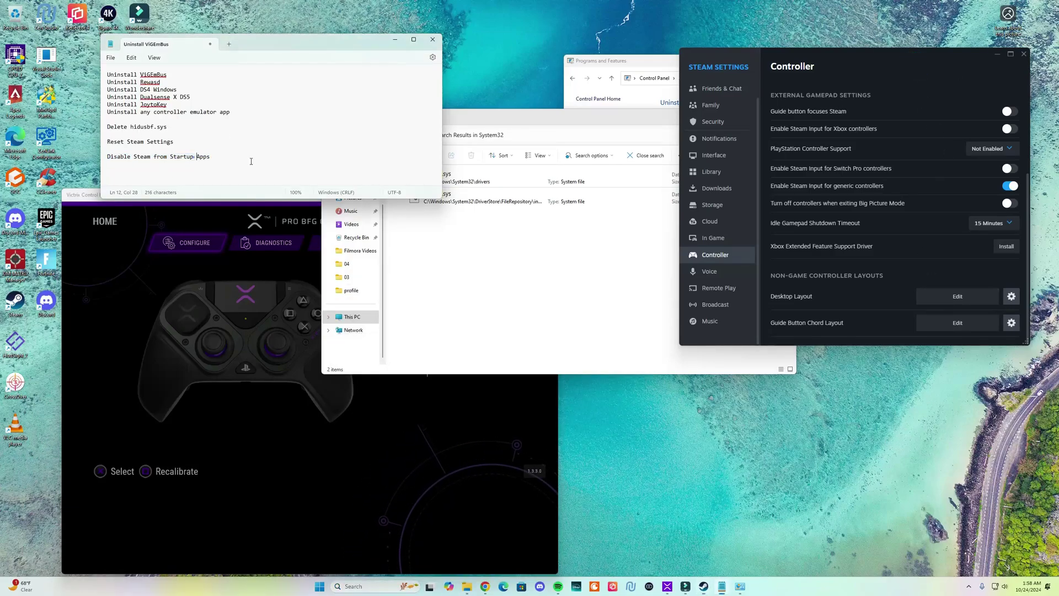
{"action": "key", "text": "ctrl+a"}
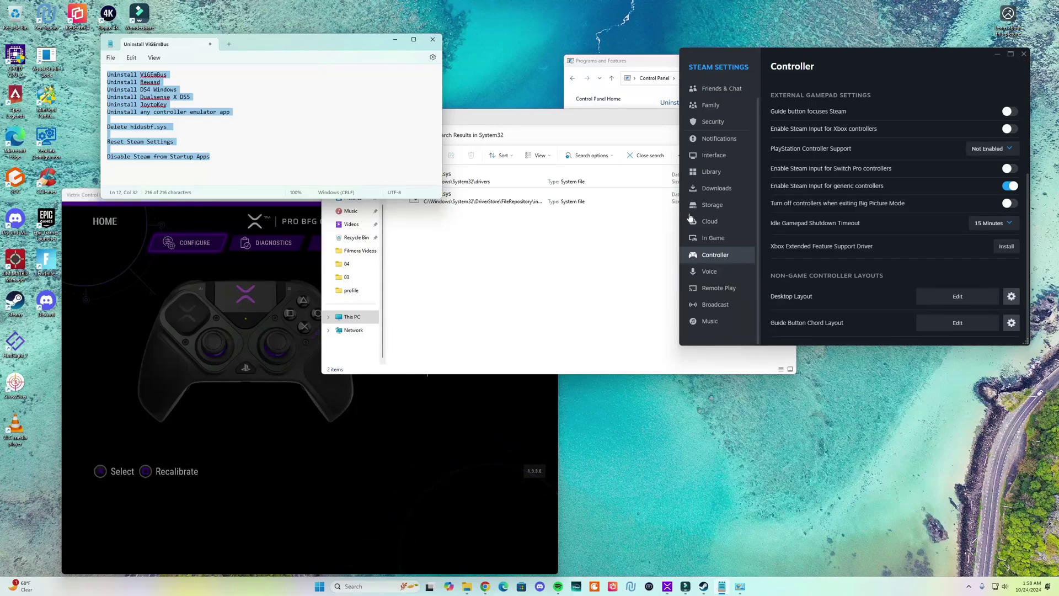
Put the Victrix Pro BFG home page (volume 84) in front, repositioned up-left.
{"action": "left_click", "coordinate": [433, 475]}
{"action": "left_click_drag", "start_coordinate": [301, 200], "coordinate": [296, 188]}
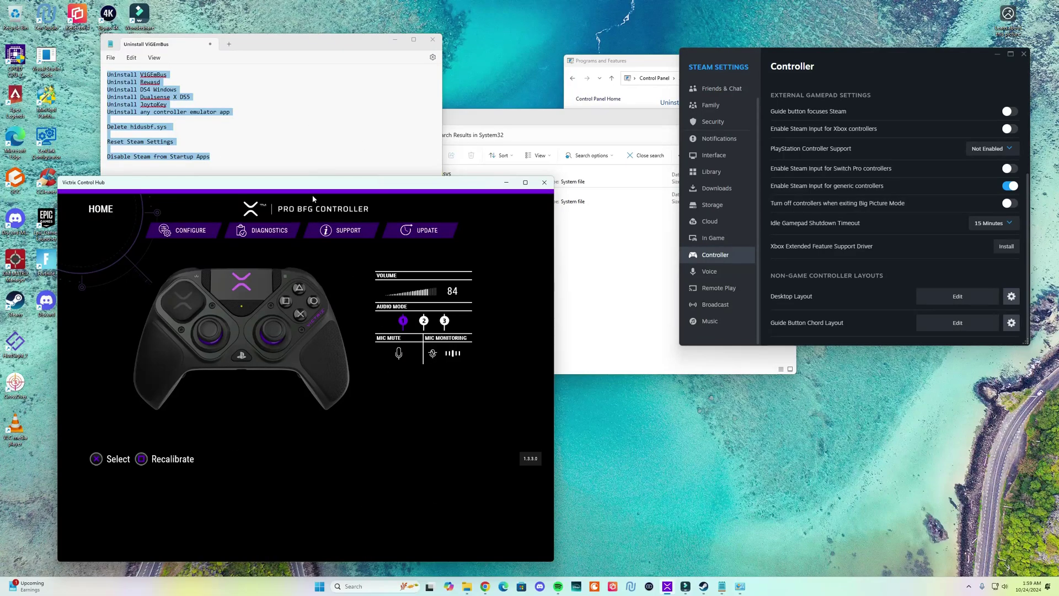
{"action": "left_click_drag", "start_coordinate": [312, 194], "coordinate": [300, 171]}
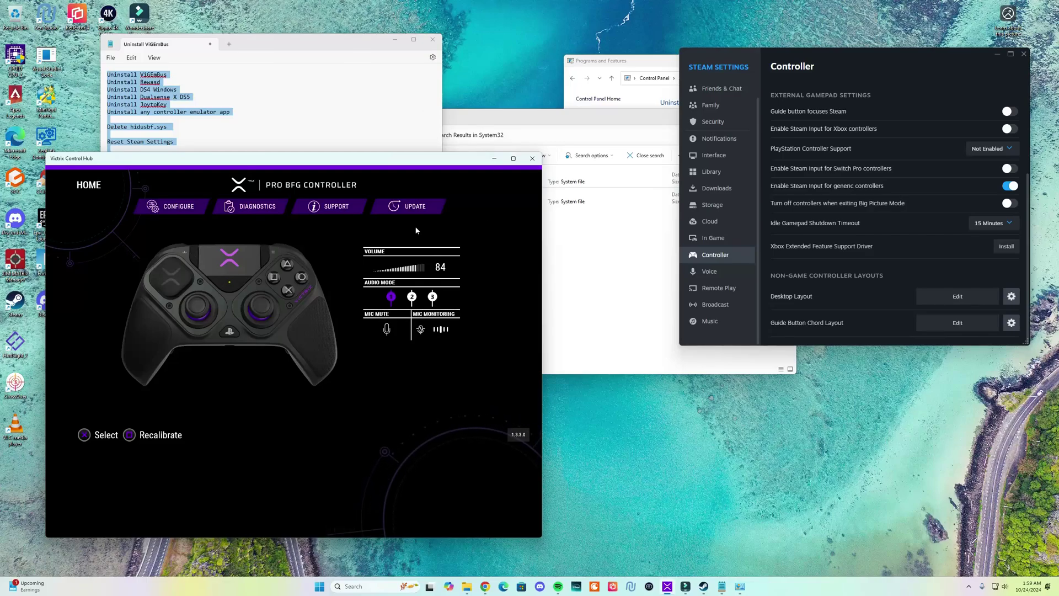
{"action": "left_click", "coordinate": [192, 130]}
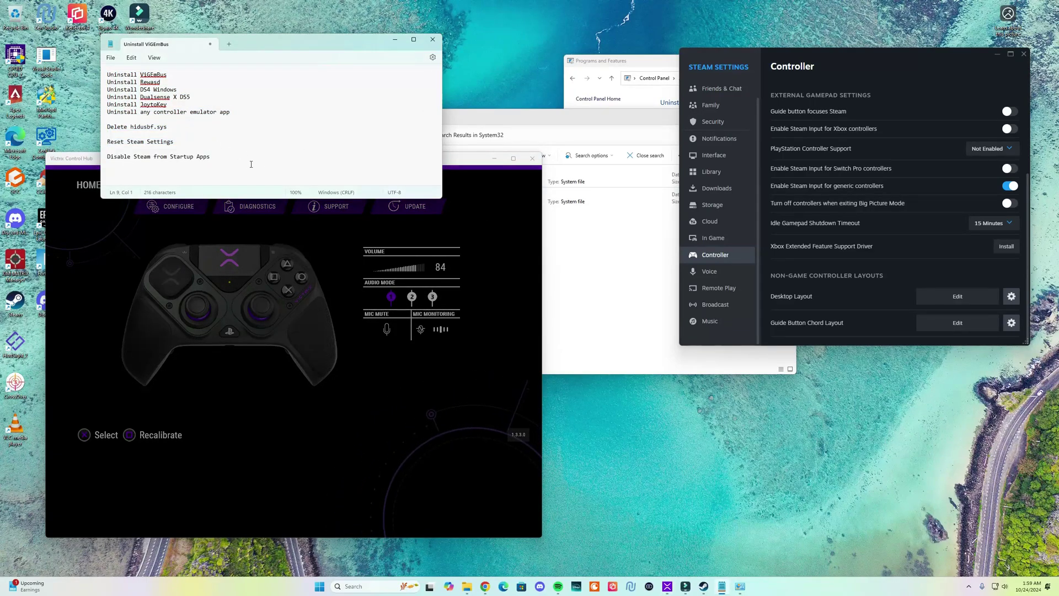
{"action": "left_click", "coordinate": [469, 160]}
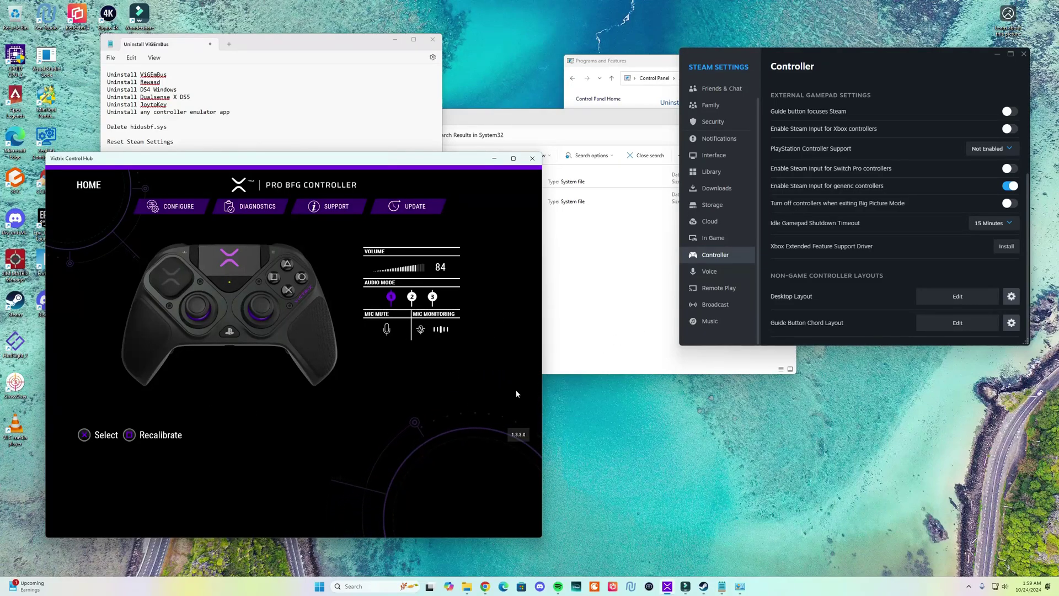
{"action": "left_click", "coordinate": [152, 112]}
{"action": "left_click_drag", "start_coordinate": [177, 144], "coordinate": [101, 74]}
{"action": "left_click", "coordinate": [320, 363]}
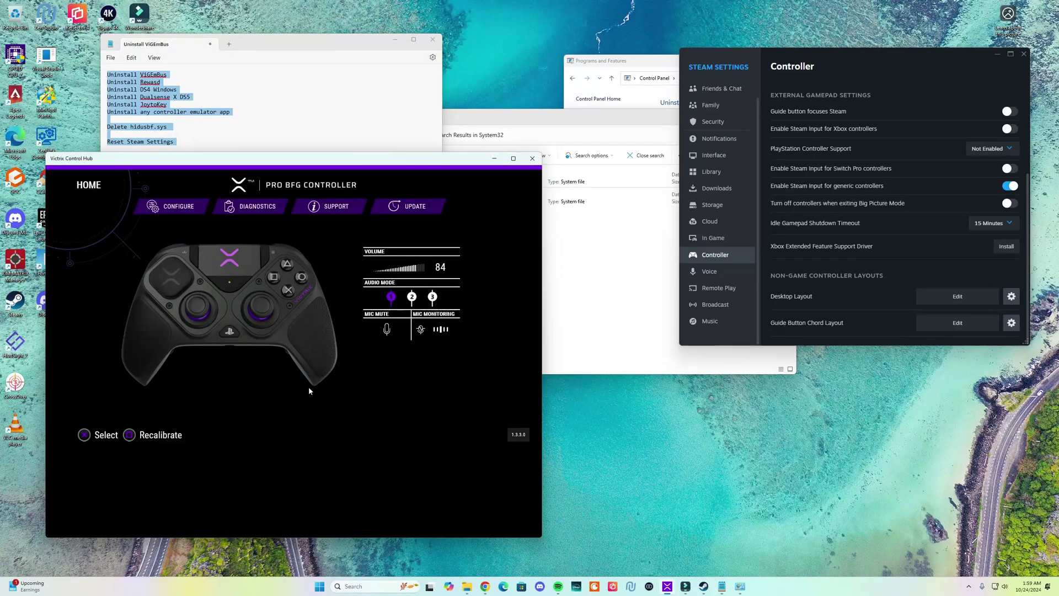
Show Downloads, open VictrixCompatibility (1), then cancel the registry security warning.
{"action": "left_click", "coordinate": [469, 590]}
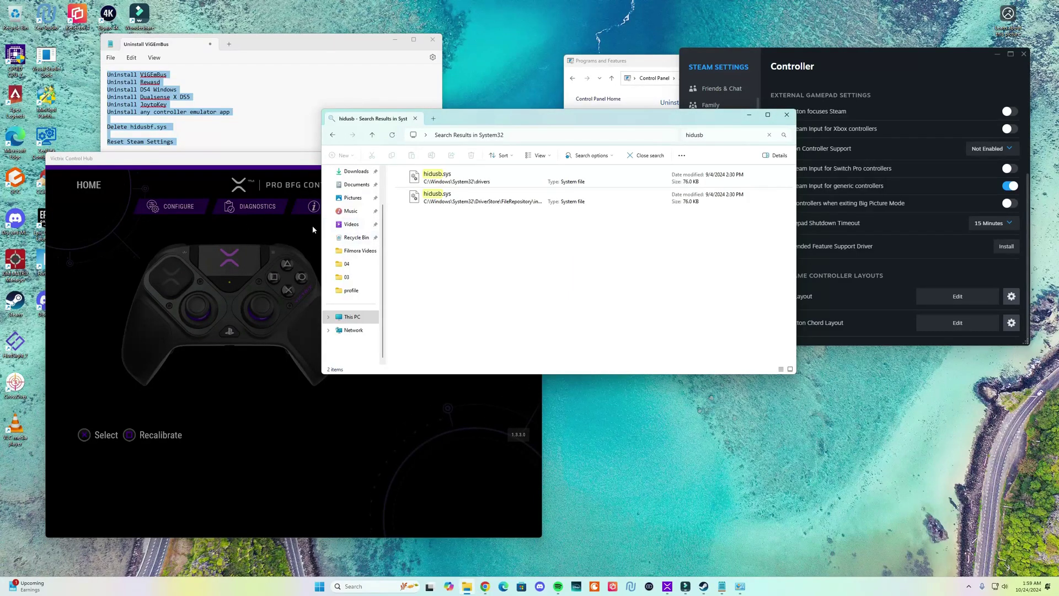
{"action": "left_click", "coordinate": [356, 171]}
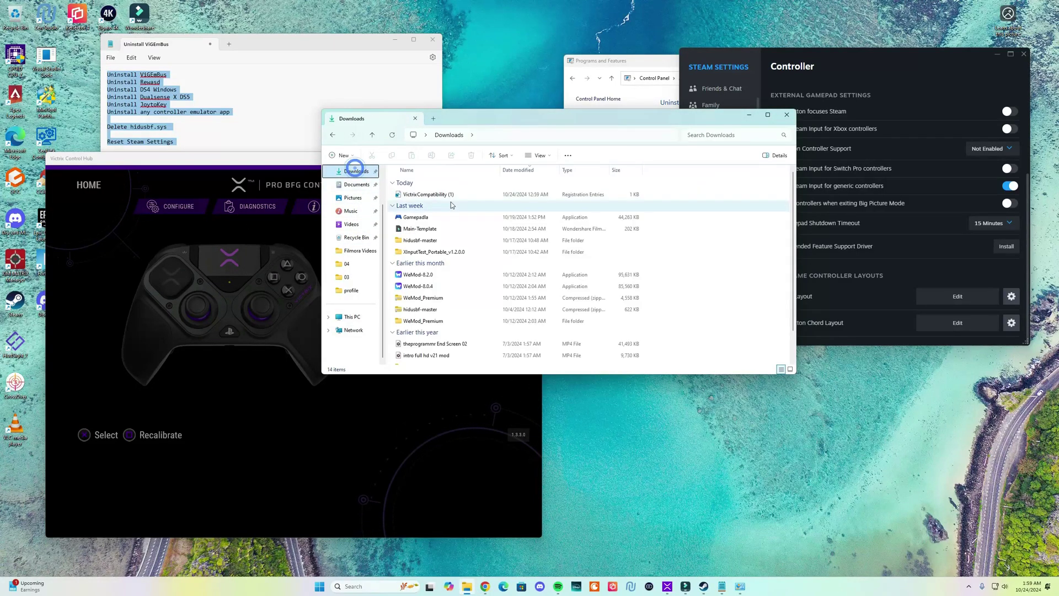
{"action": "left_click", "coordinate": [422, 195]}
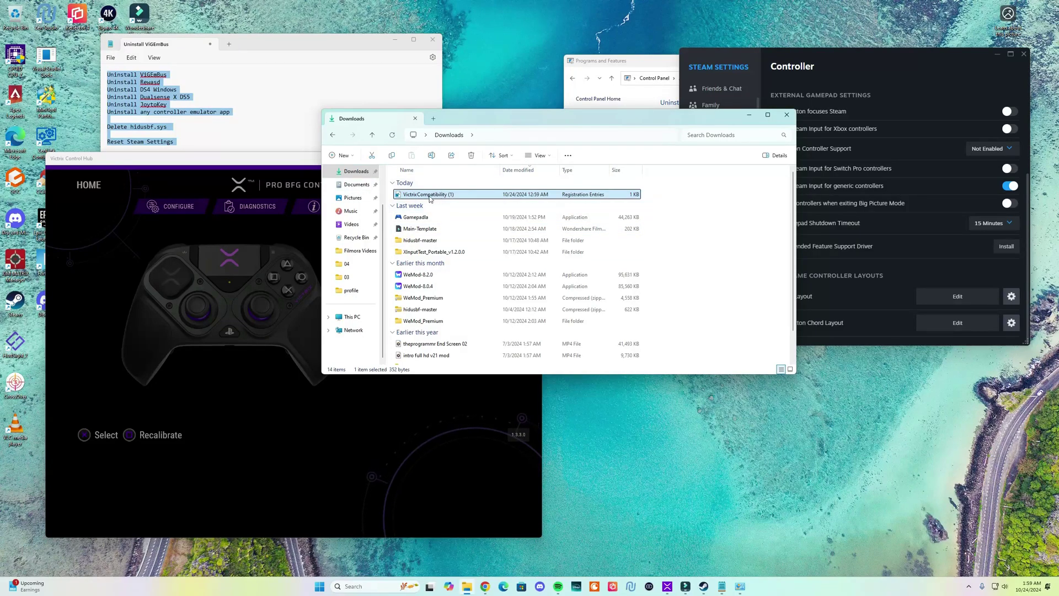
{"action": "double_click", "coordinate": [428, 194]}
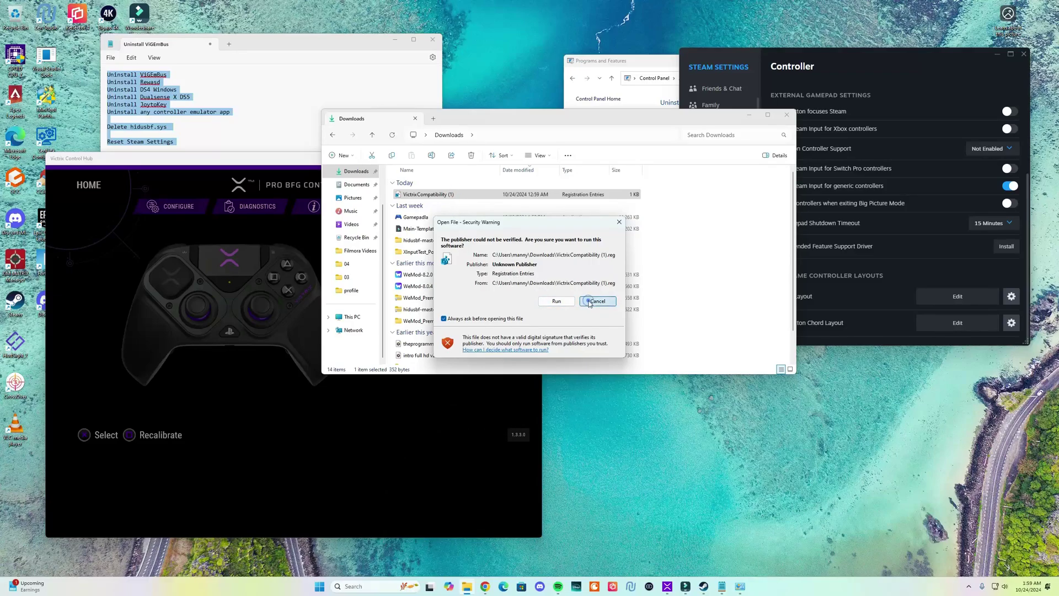
{"action": "left_click", "coordinate": [597, 301]}
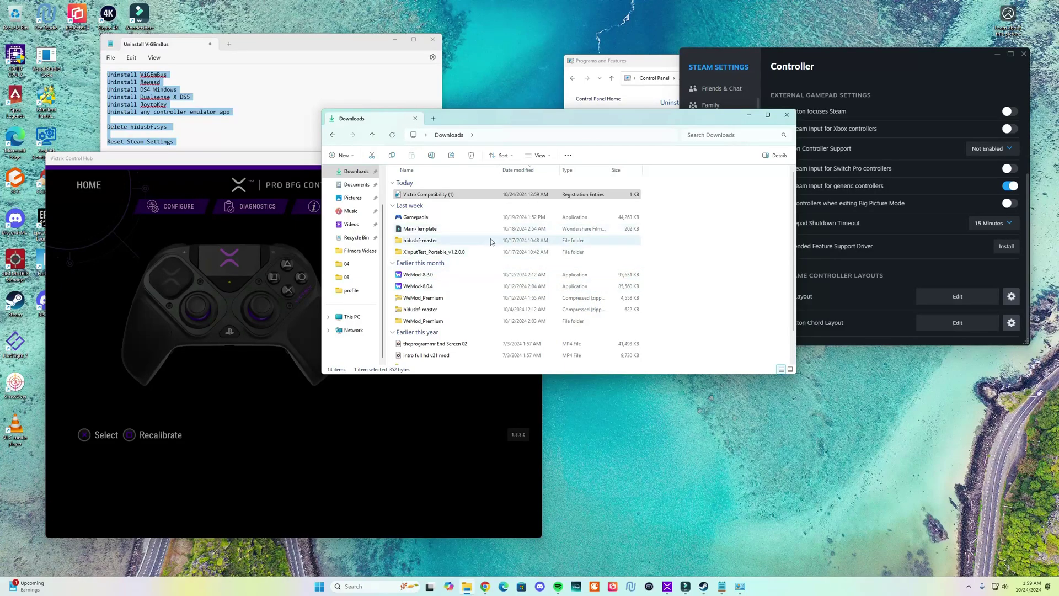
Bring the Victrix Control Hub window over Downloads and shift it up and right.
{"action": "left_click_drag", "start_coordinate": [252, 160], "coordinate": [256, 174]}
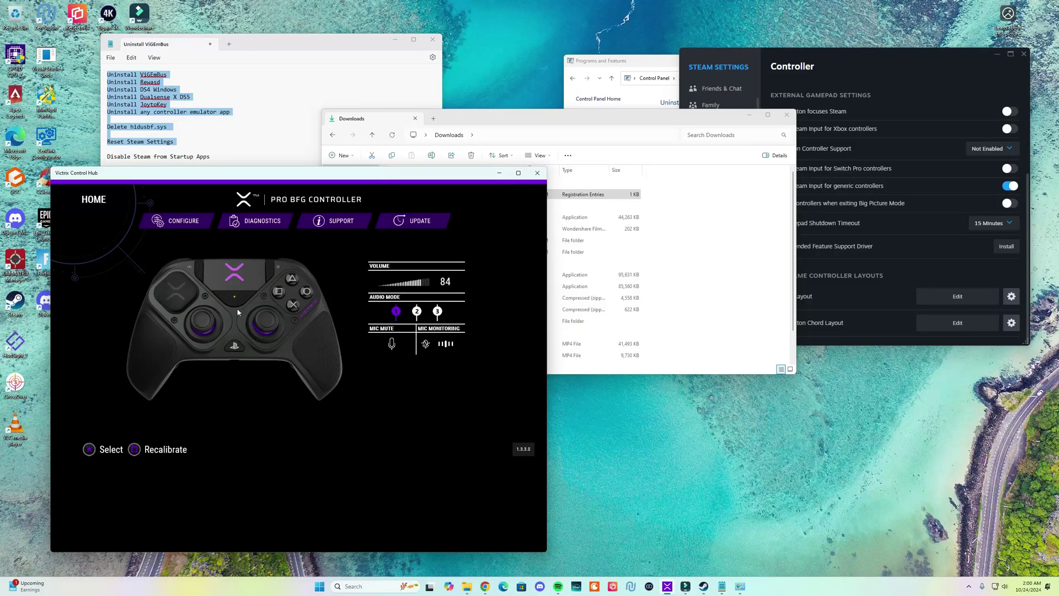
{"action": "left_click_drag", "start_coordinate": [324, 181], "coordinate": [388, 151]}
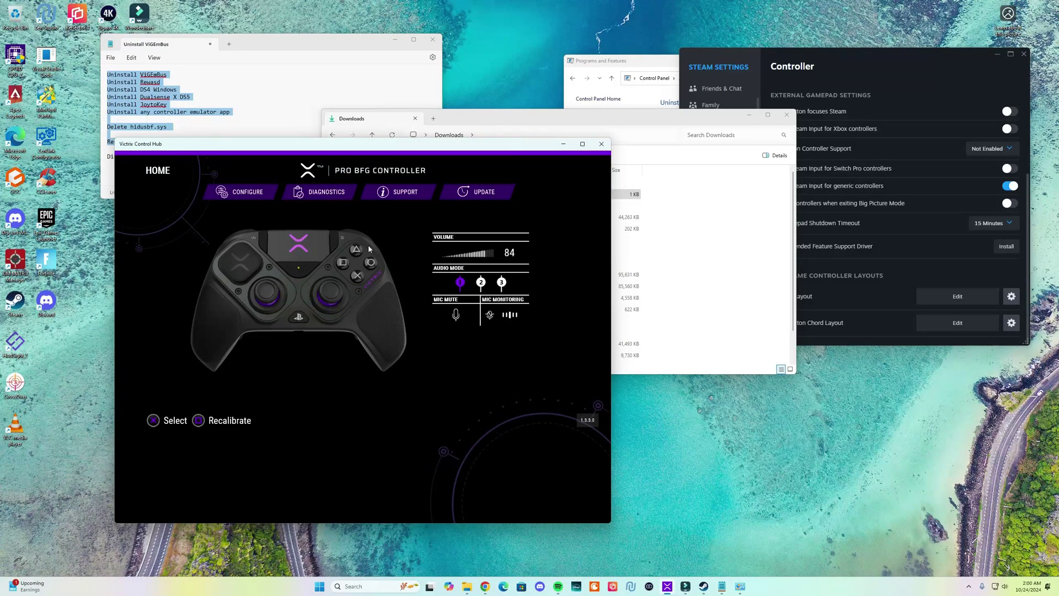